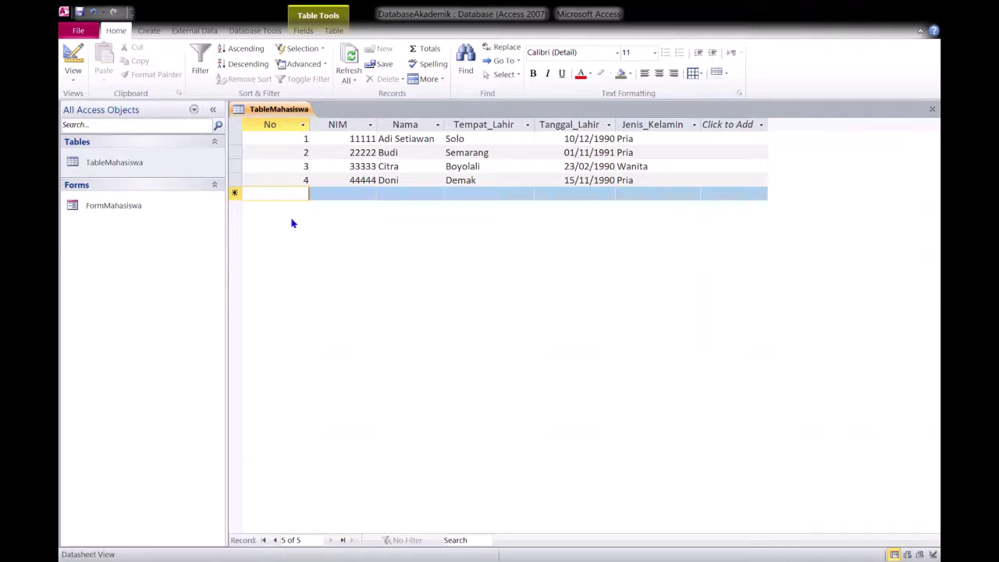
Create Form Mahasiswa from TableMahasiswa's six fields with the Form Wizard, and extend its Detail section to about 11 on the vertical ruler.
left_click(149, 30)
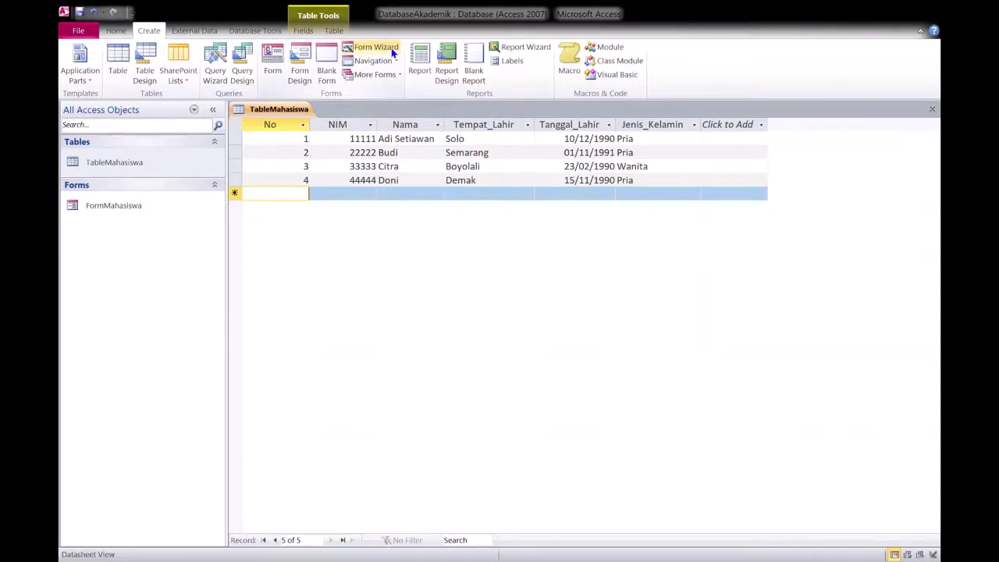
left_click(389, 50)
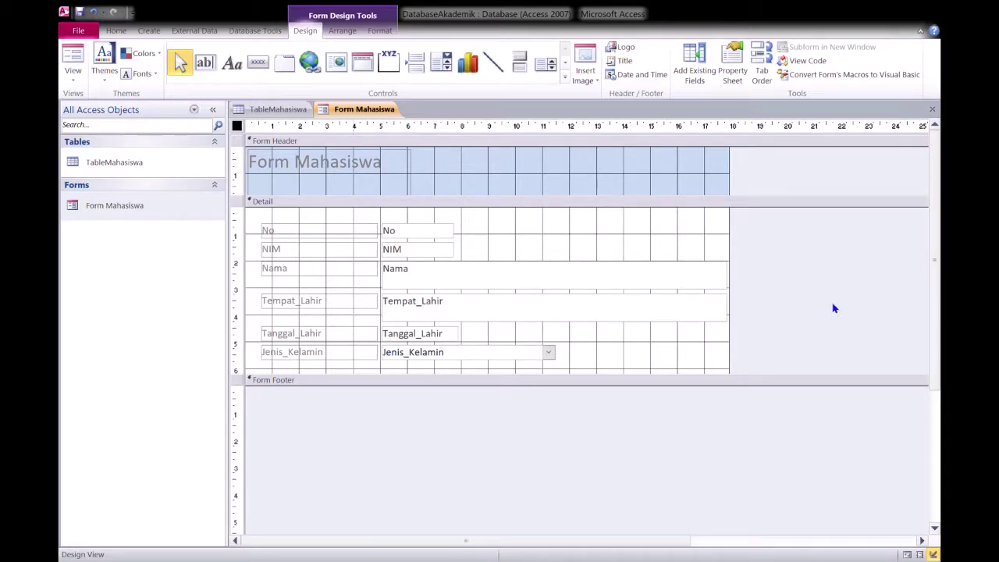
left_click(686, 379)
left_click_drag(686, 378, 689, 516)
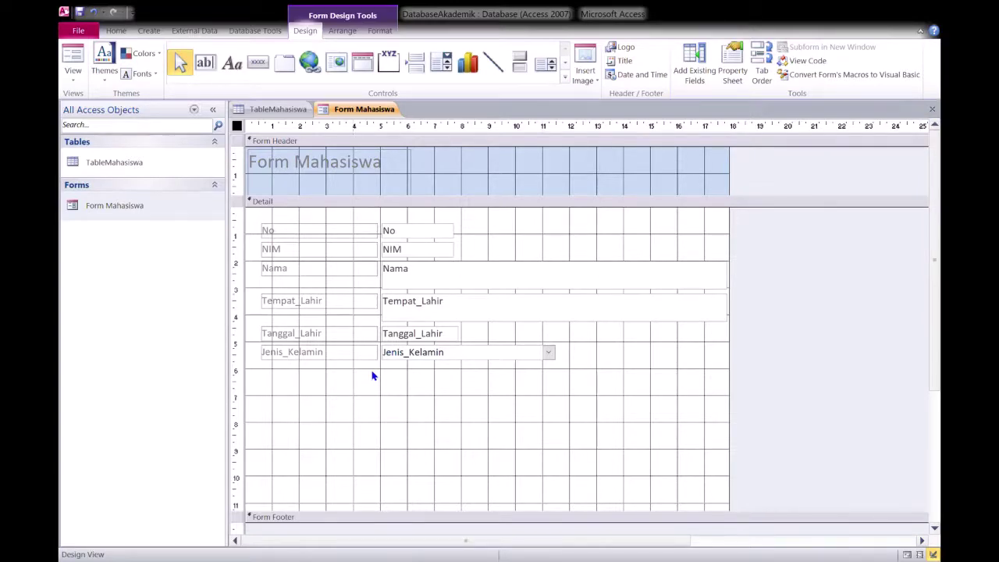
Add a command button captioned "Data Pertama" below the Jenis_Kelamin label in the Detail section.
left_click(259, 68)
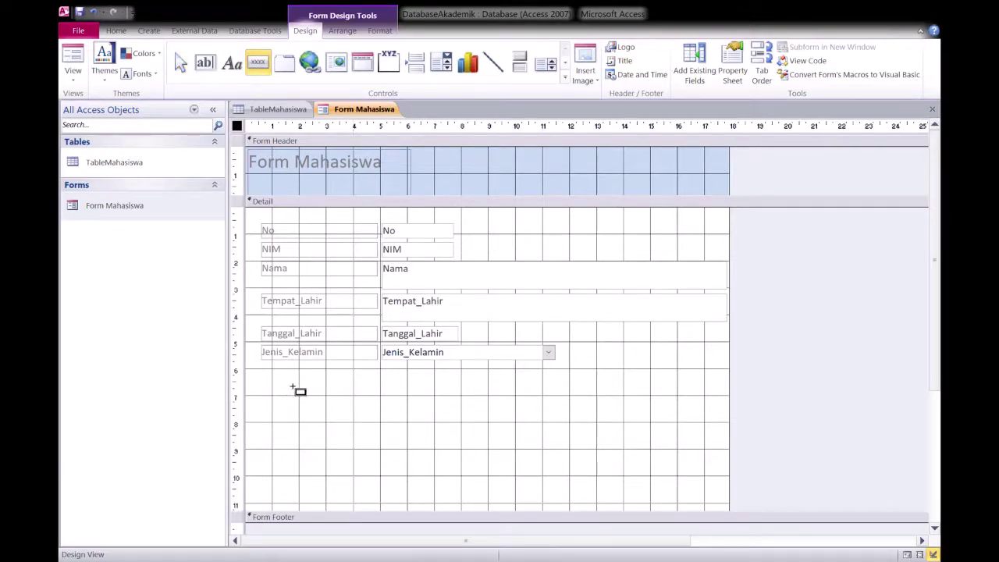
left_click(288, 383)
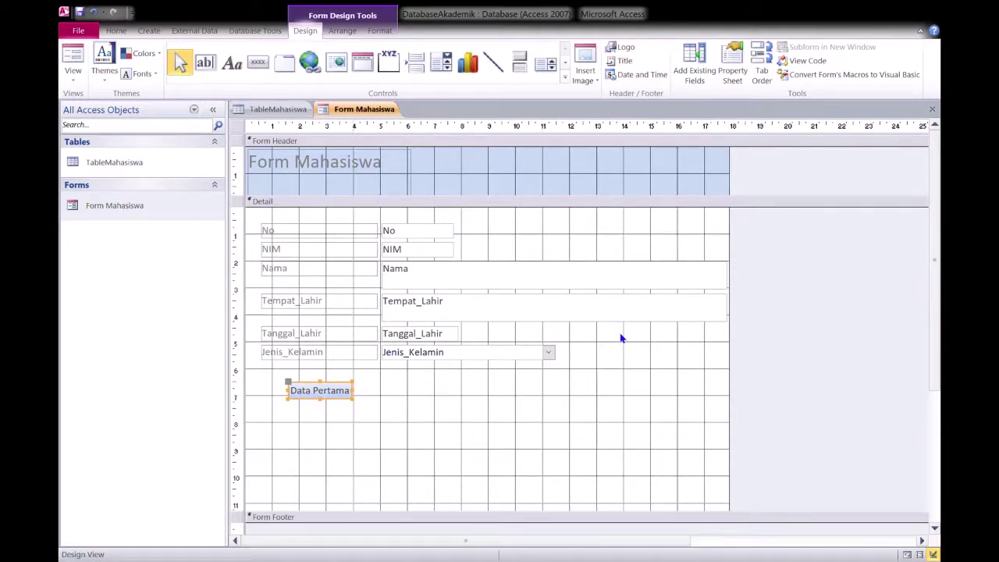
left_click(516, 422)
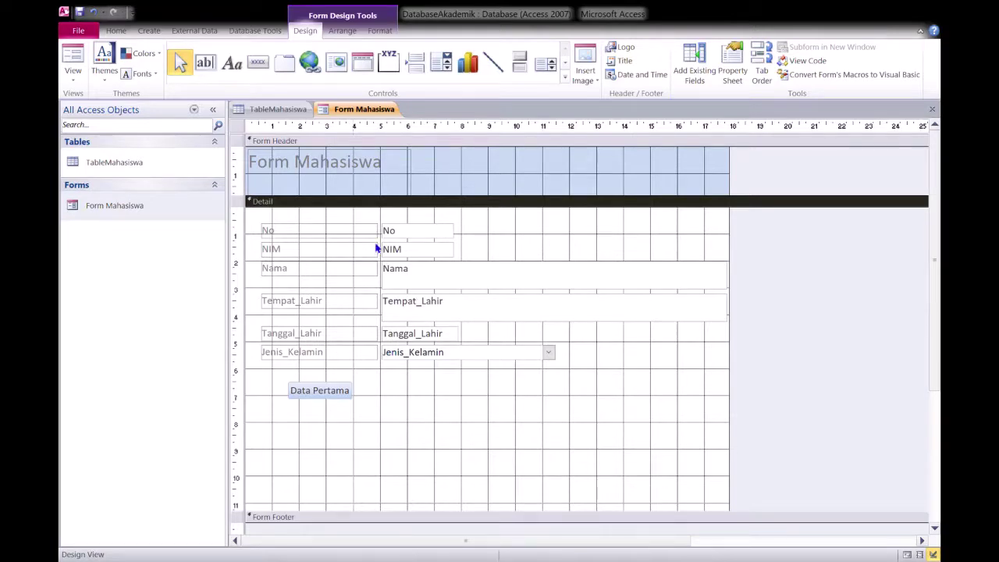
Add a command button captioned "Data Terakhir" in the Detail section, below the end of the Jenis_Kelamin combo box.
left_click(260, 64)
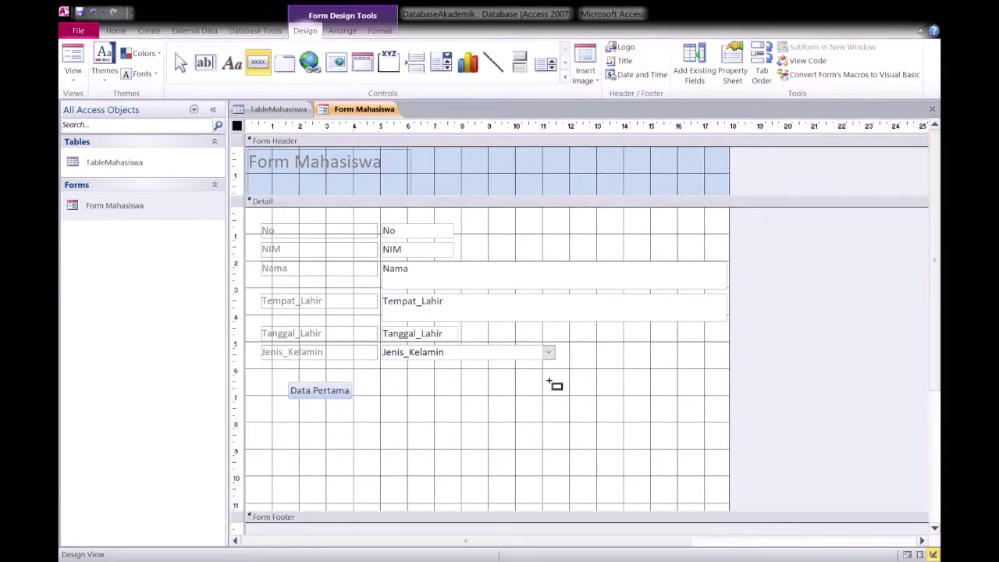
left_click(549, 381)
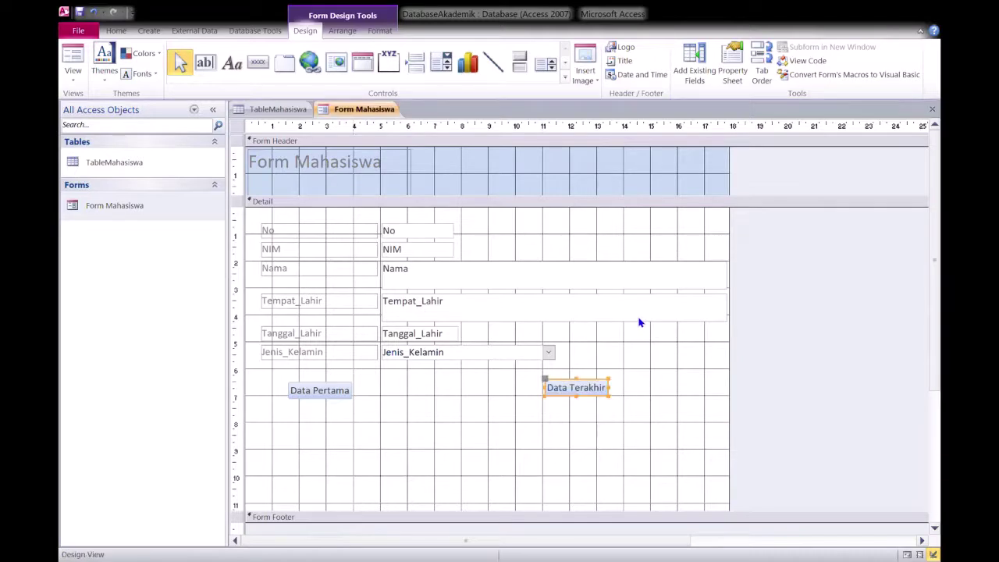
left_click(648, 452)
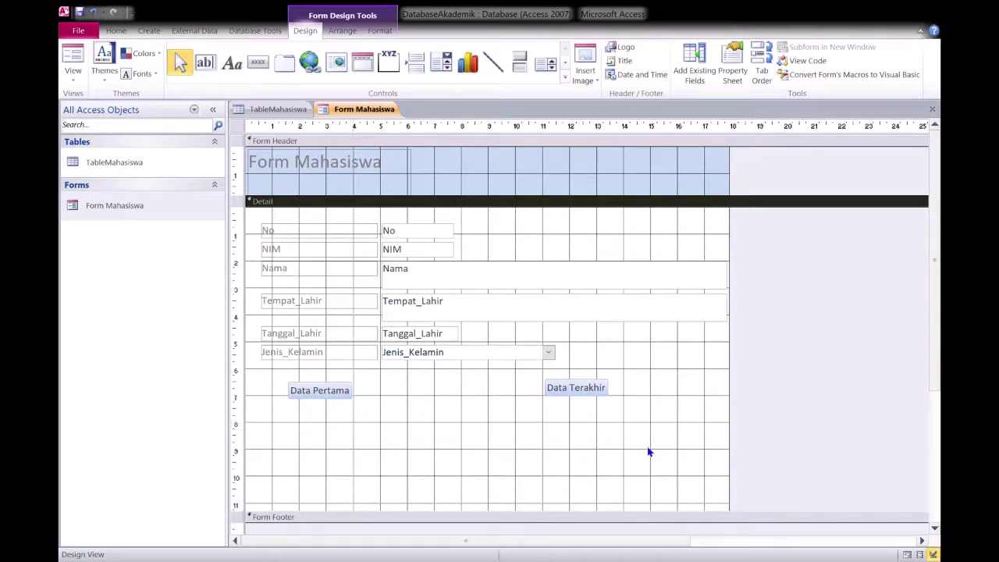
Add a command button with a left-arrow picture beside Data Pertama and shift it slightly right and up.
left_click(260, 66)
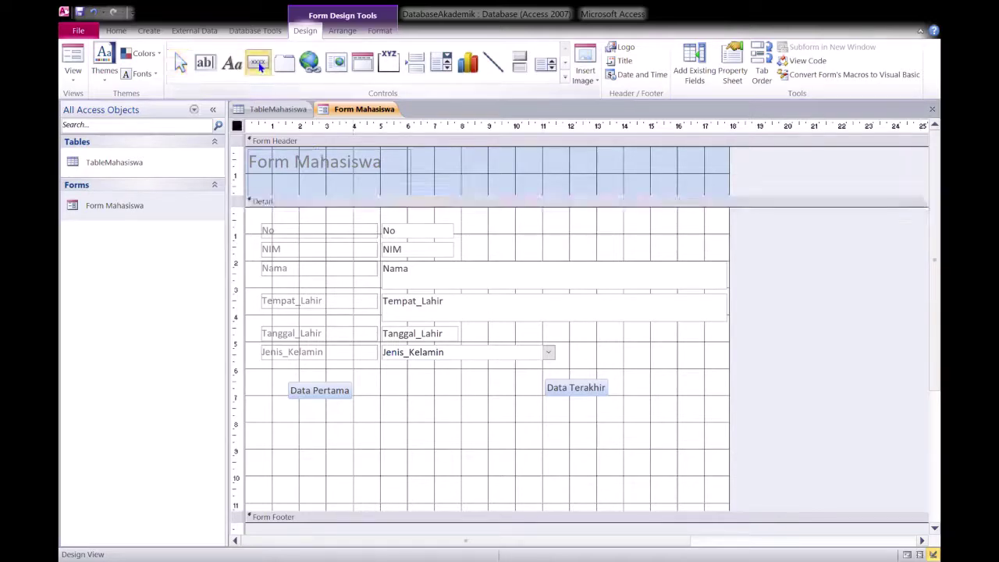
left_click(371, 383)
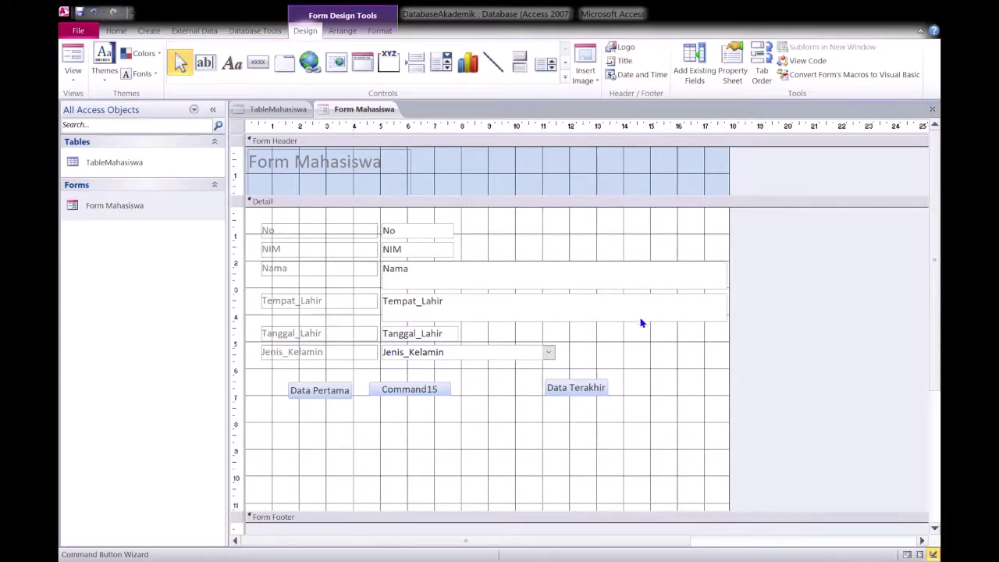
left_click(482, 419)
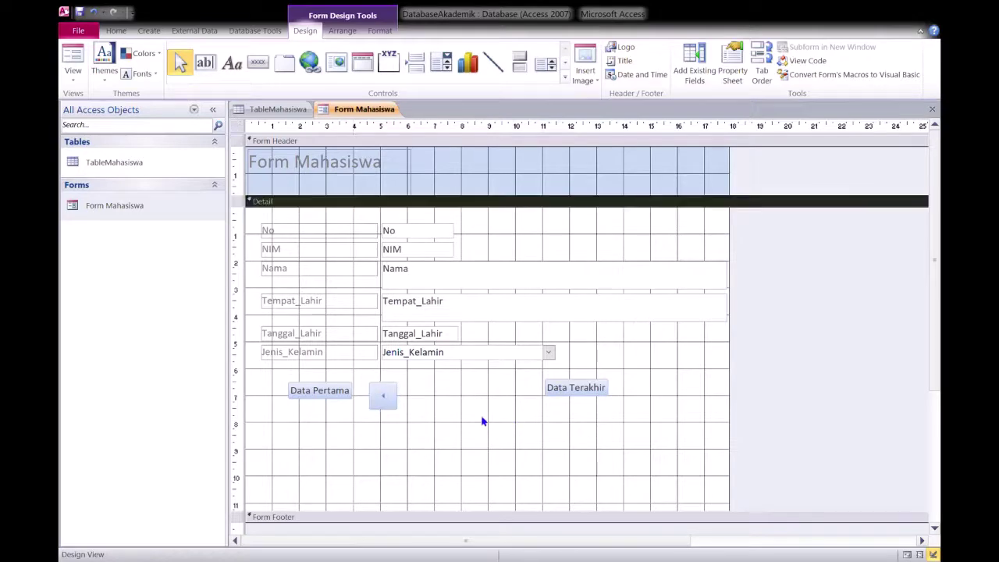
left_click(395, 402)
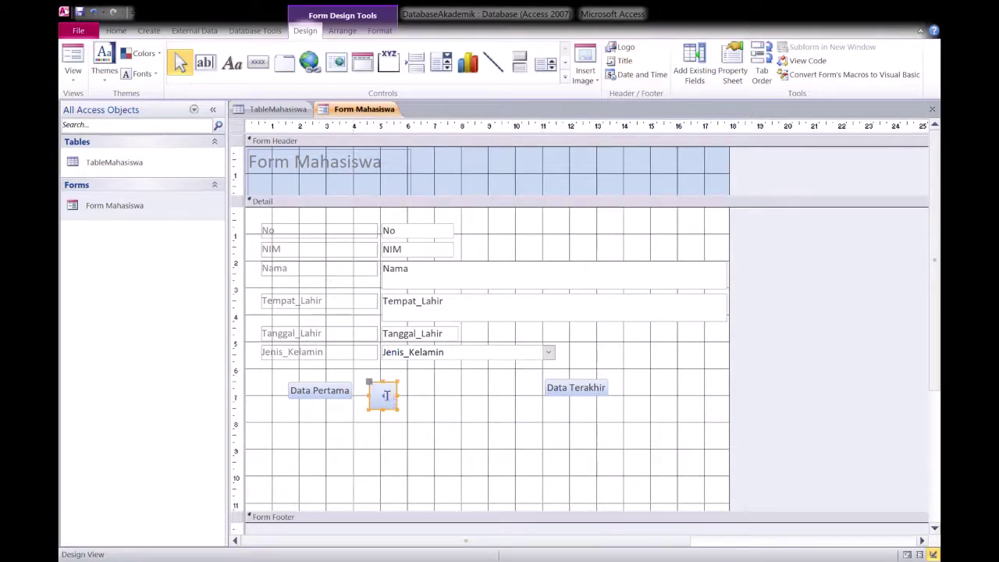
left_click(387, 398)
left_click(437, 413)
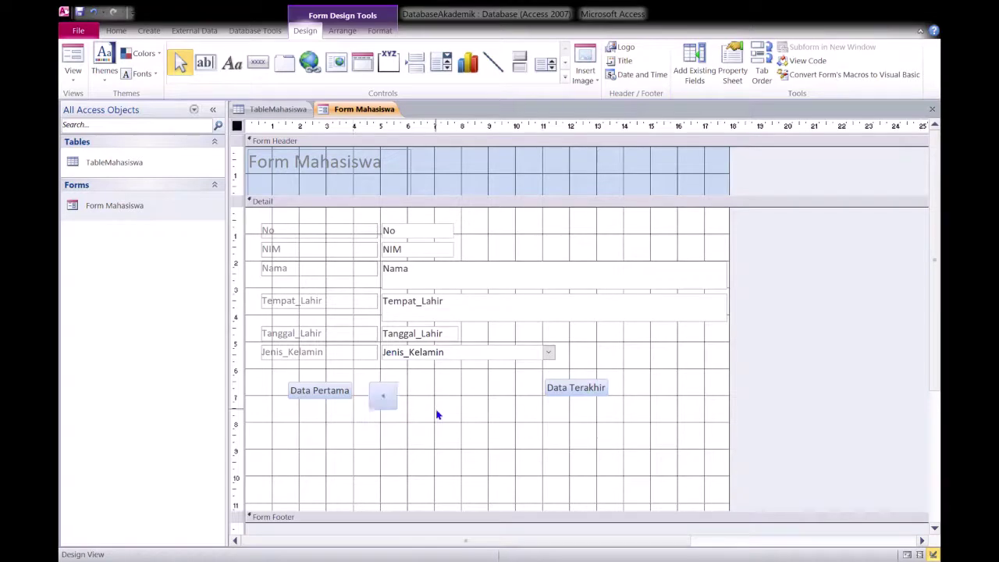
left_click(386, 403)
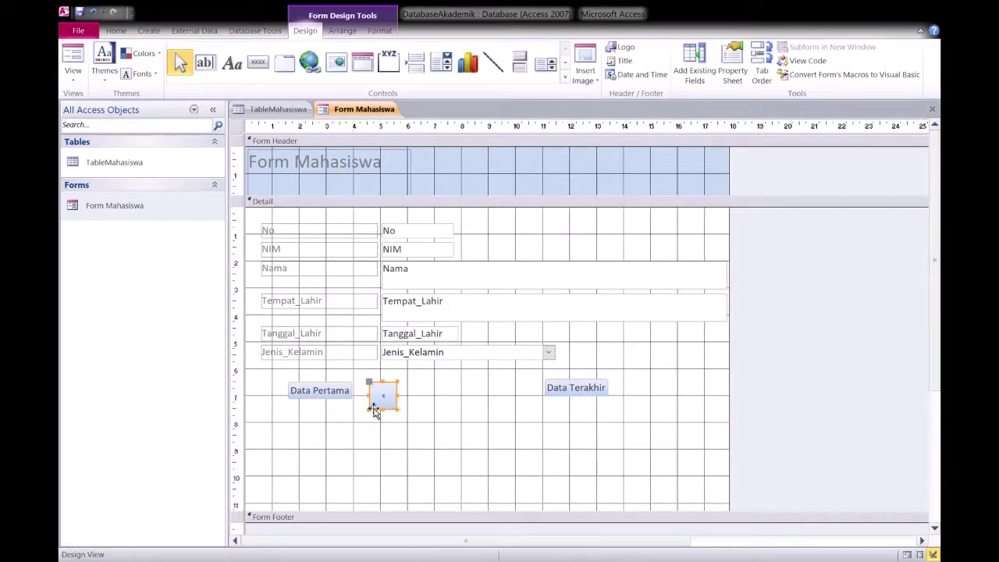
left_click_drag(374, 406, 383, 408)
left_click(449, 424)
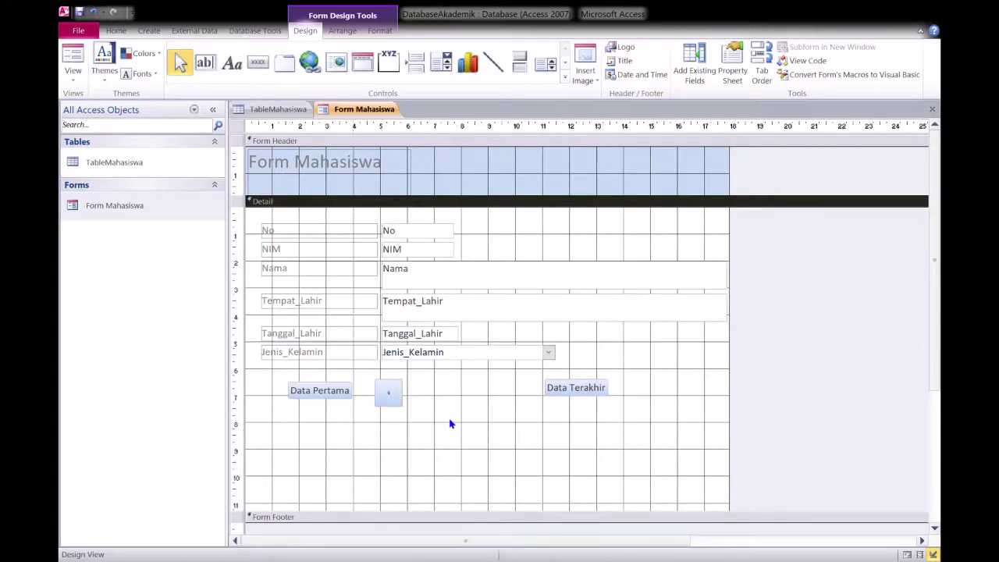
Add a command button with a right-arrow picture between the left-arrow and Data Terakhir buttons, level with the left-arrow button.
left_click(260, 62)
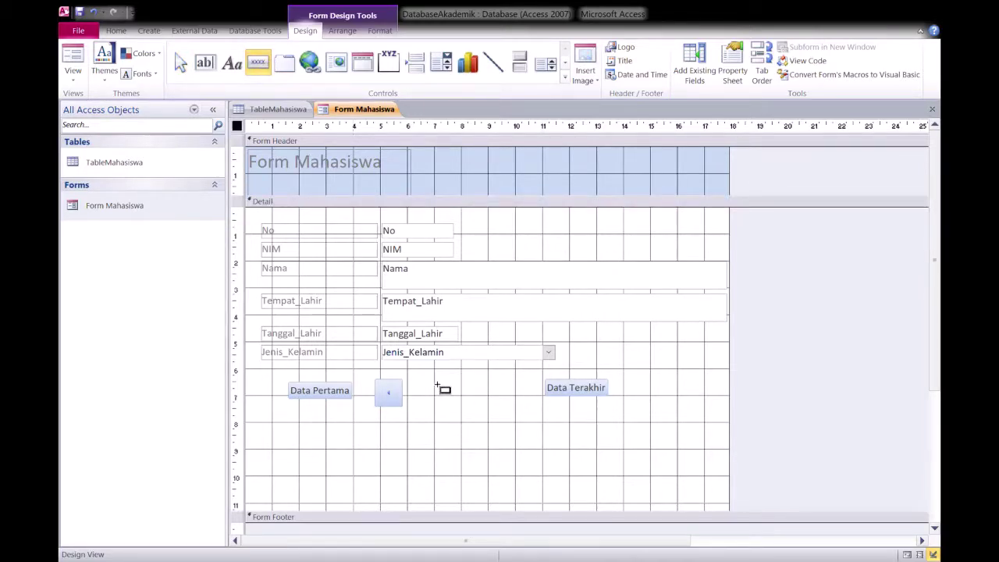
left_click(438, 386)
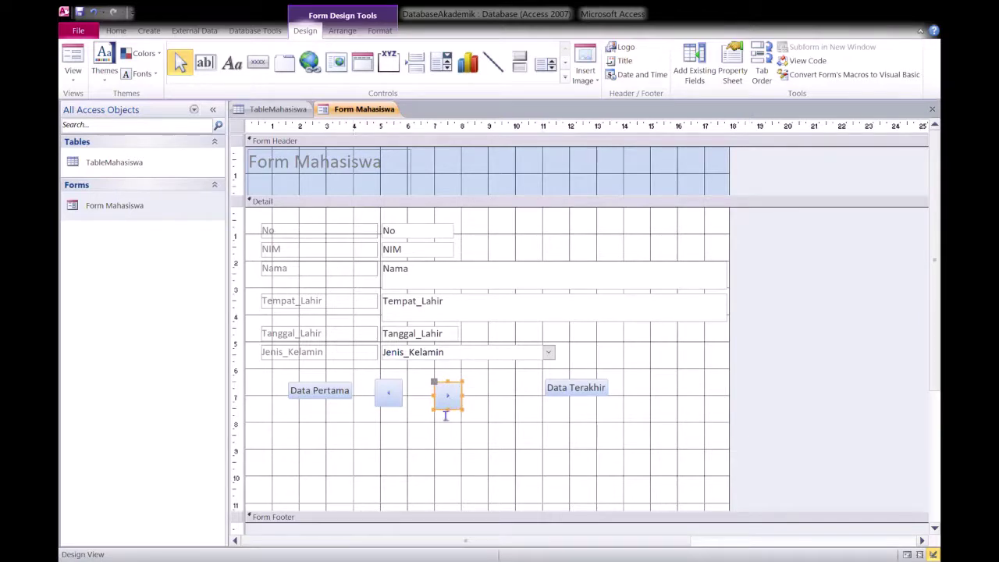
left_click_drag(439, 413, 444, 412)
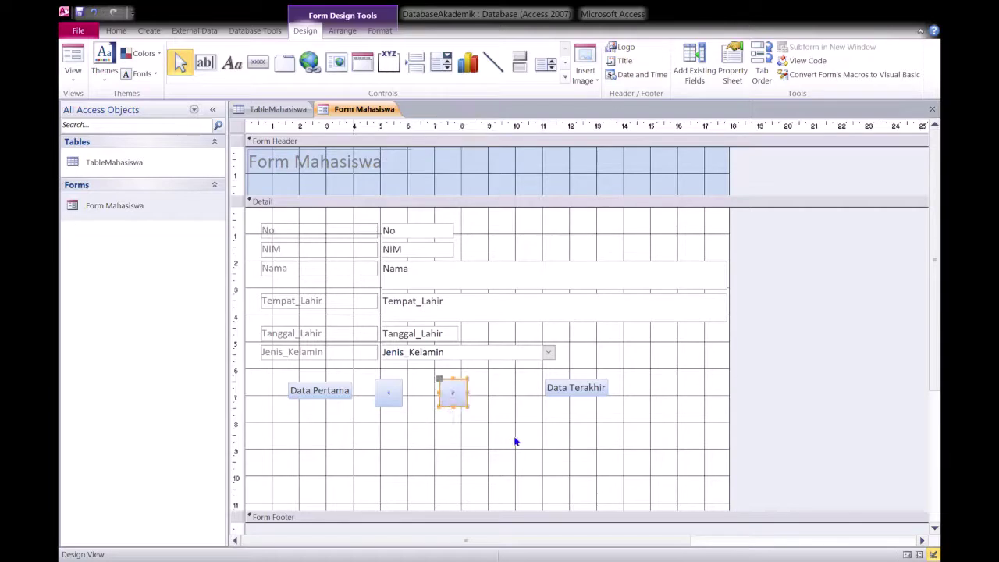
left_click(515, 442)
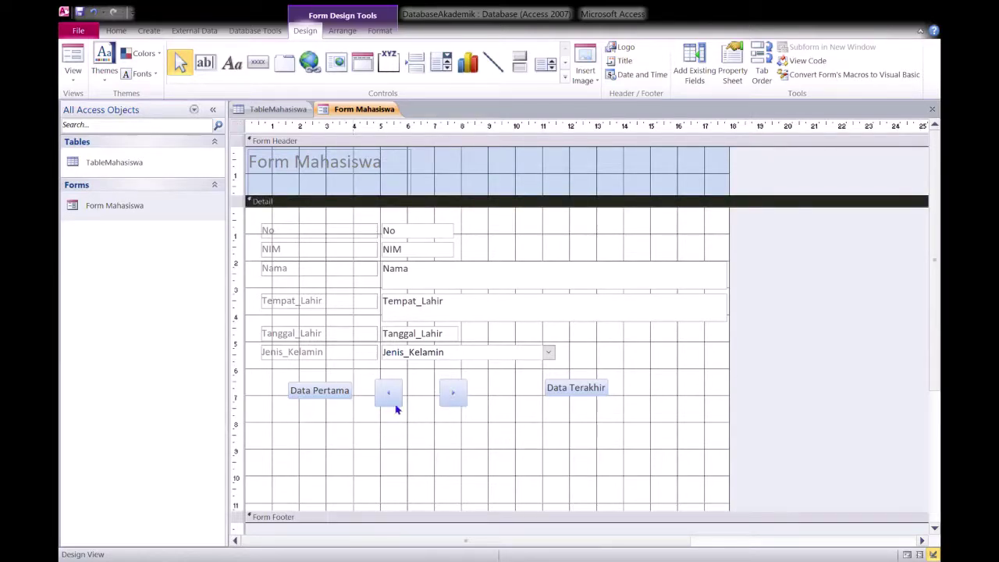
Move the Data Pertama button down until its centre is at about 7.5 on the vertical ruler.
left_click(341, 392)
key("Down")
key("Down")
key("Down")
key("Down")
key("Down")
key("Down")
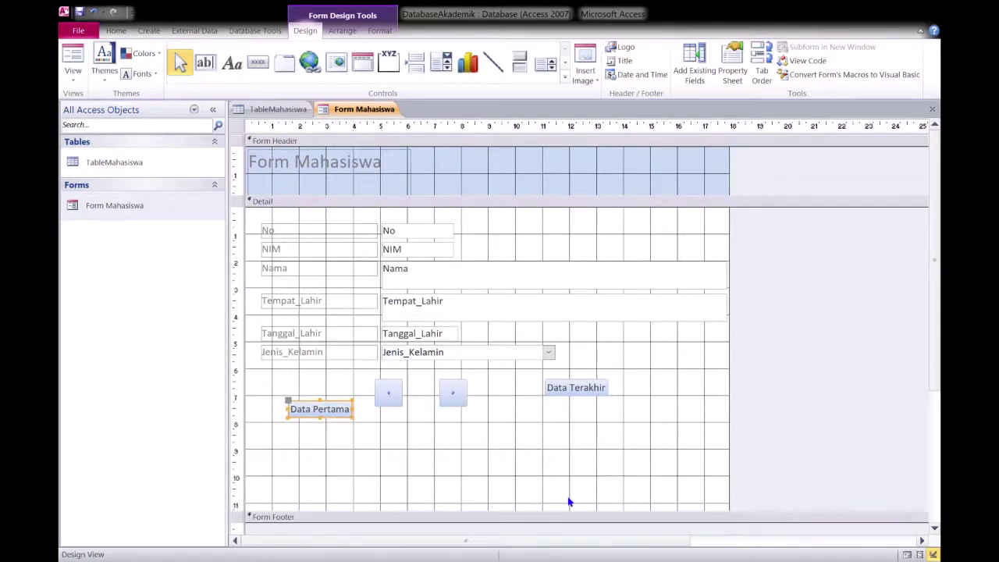
Move the left-arrow button down level with Data Pertama and right by nearly one grid square.
left_click(396, 398)
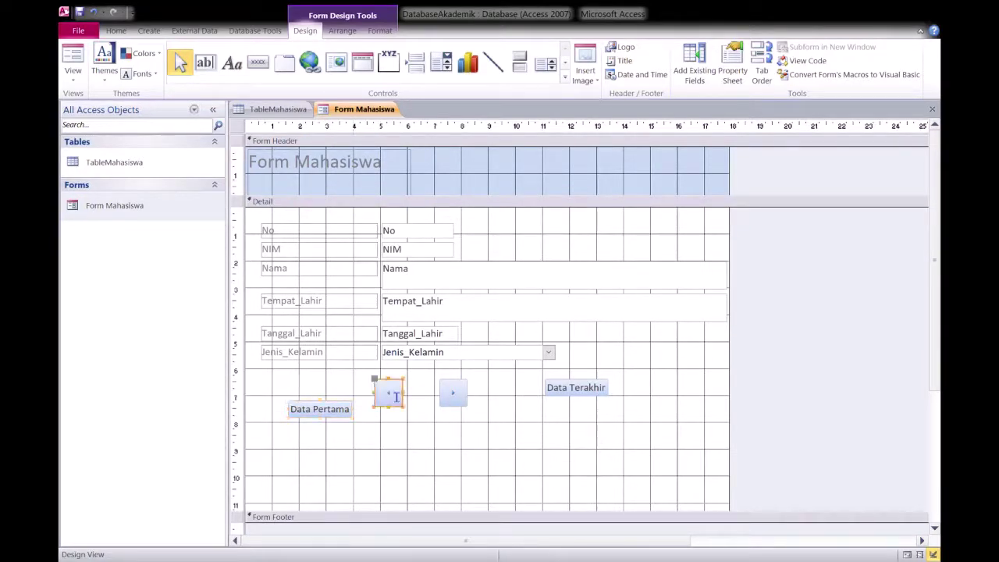
key("Down")
key("Down")
key("Down")
key("Down")
key("Right")
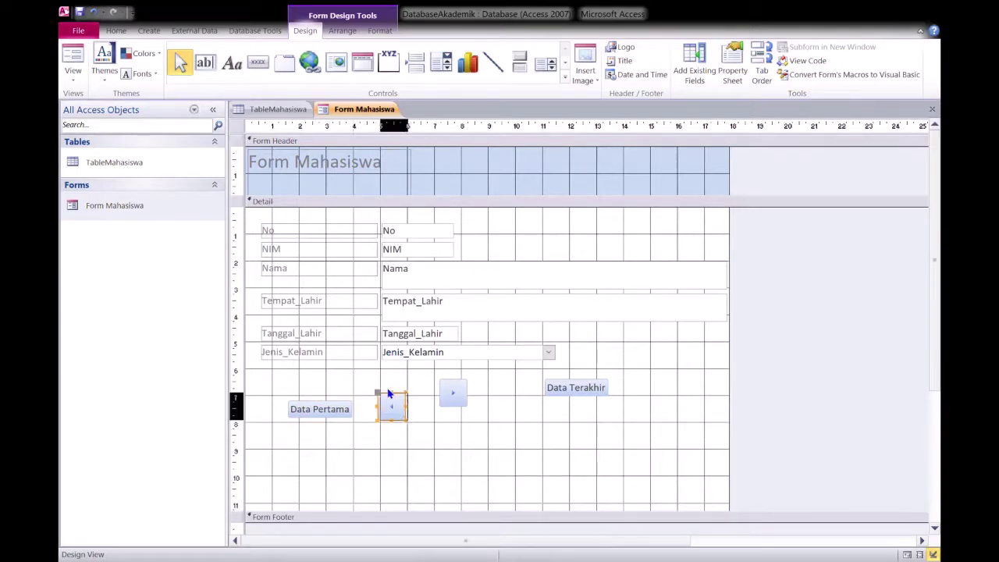
key("Right")
key("Right")
key("Right")
key("Right")
key("Right")
key("Right")
key("Right")
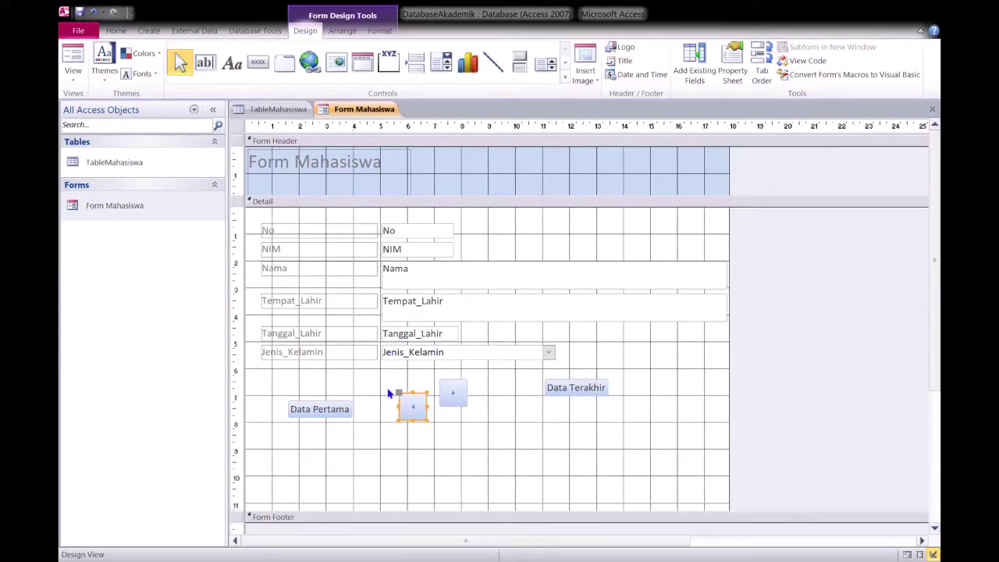
Move the right-arrow button down level with the left-arrow button and right to about 8 on the horizontal ruler.
left_click(455, 401)
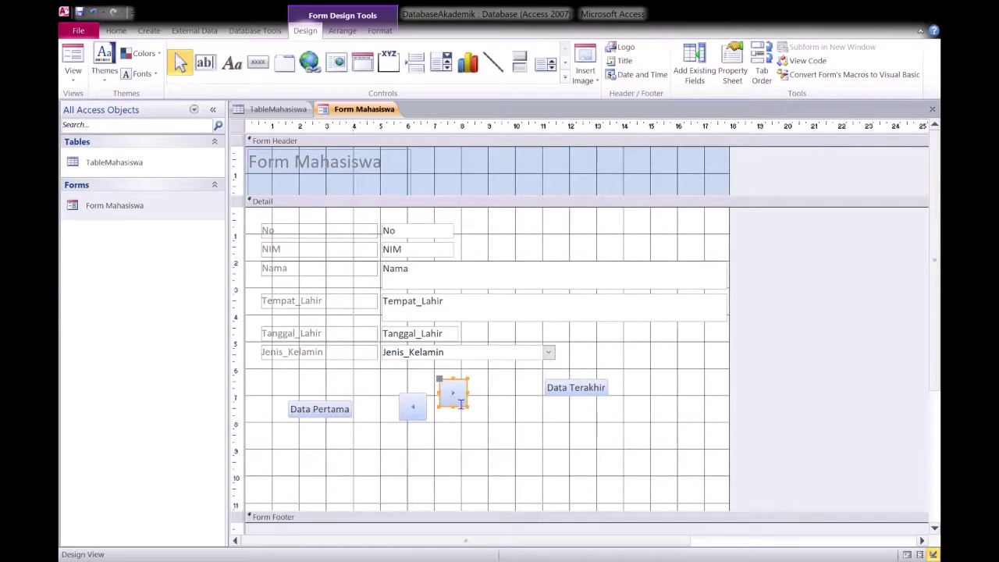
key("Down")
key("Down")
key("Right")
key("Right")
key("Right")
key("Right")
key("Right")
key("Right")
key("Right")
key("Right")
key("Right")
key("Right")
key("Right")
key("Right")
key("Right")
key("Right")
key("Right")
key("Right")
key("Right")
key("Right")
key("Right")
key("Right")
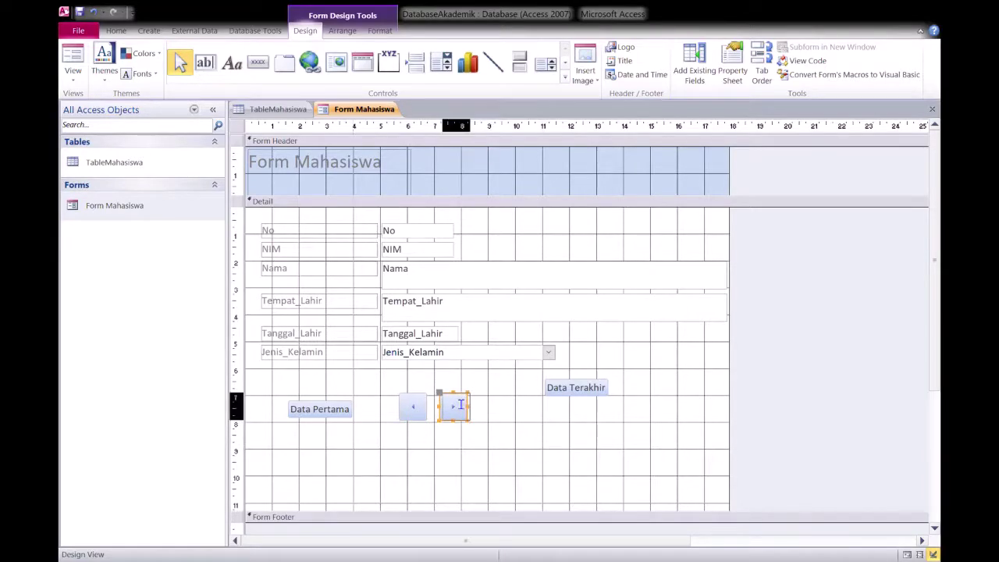
key("Left")
key("Left")
key("Left")
key("Left")
key("Left")
key("Left")
key("Left")
key("Left")
key("Left")
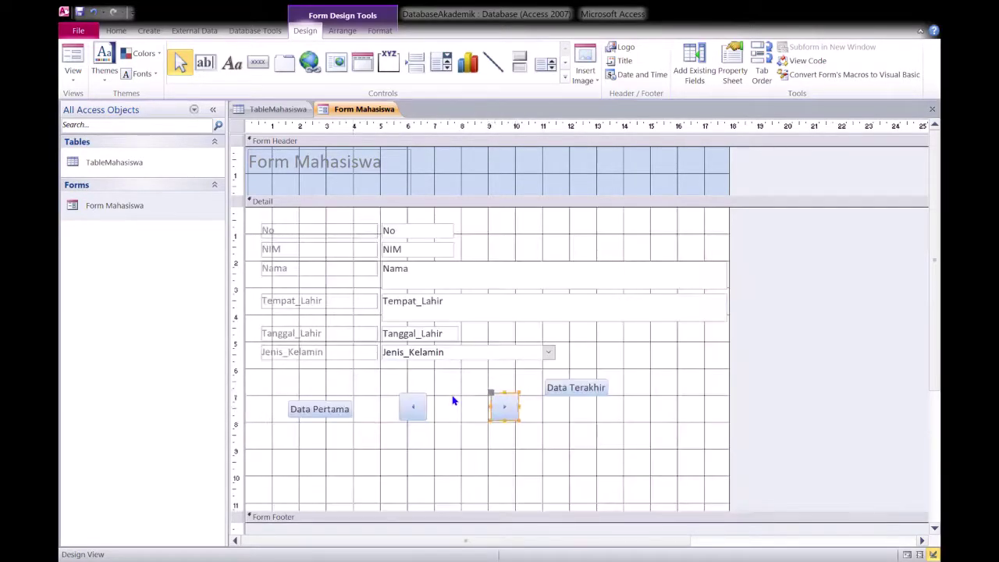
key("Left")
key("Left")
key("Left")
key("Left")
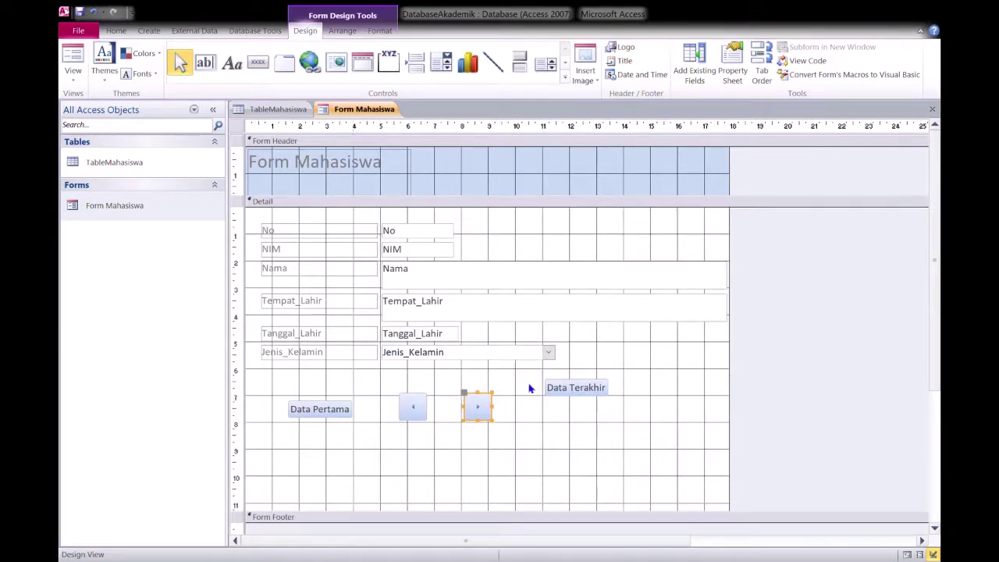
Move the Data Terakhir button down level with the Data Pertama button.
left_click(582, 391)
left_click(588, 396)
key("Down")
key("Down")
key("Down")
key("Down")
key("Down")
key("Down")
key("Down")
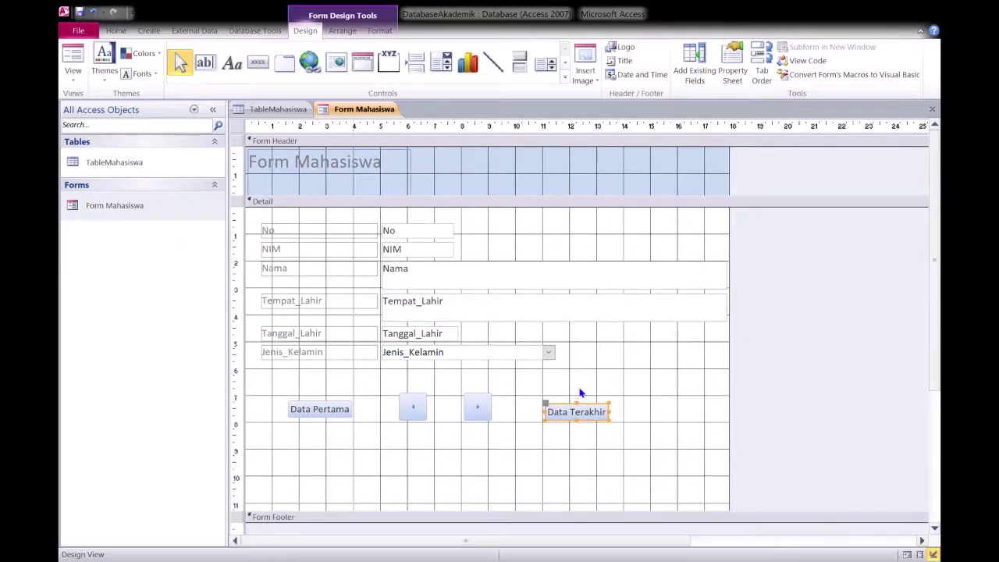
key("Up")
left_click(658, 467)
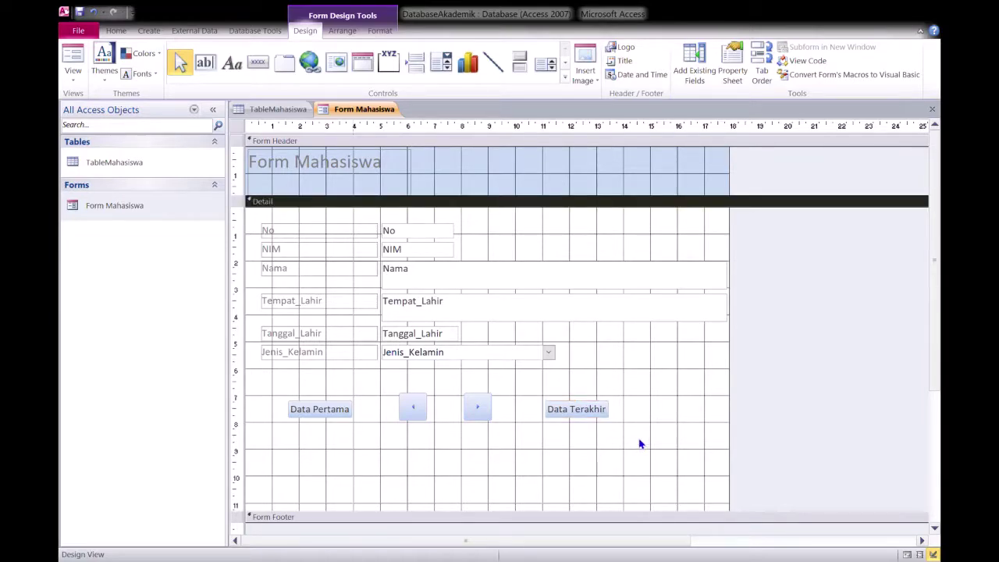
Shift the Data Terakhir button slightly left, closer to the right-arrow button, to even out the row's spacing.
left_click(419, 409)
left_click(482, 415)
left_click(568, 412)
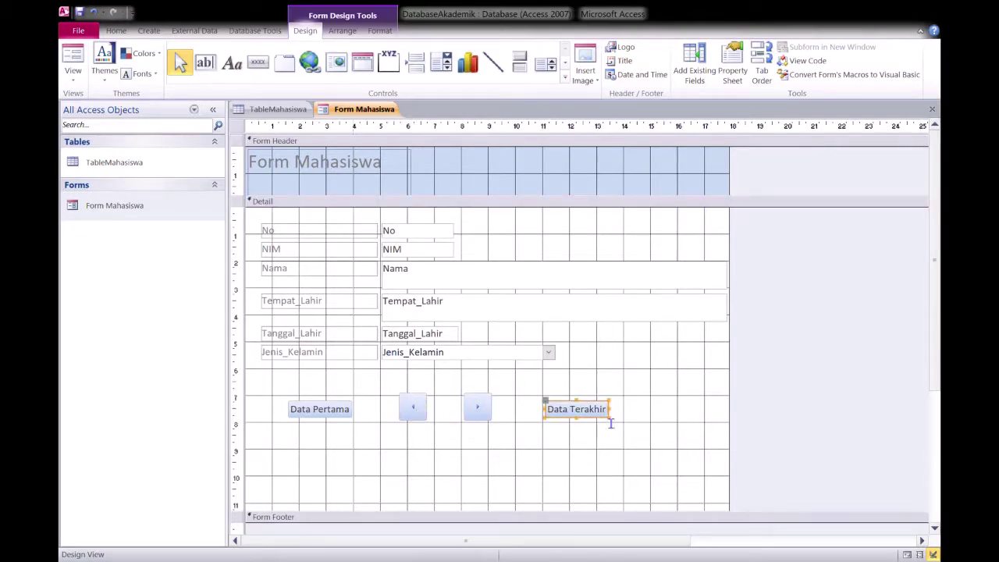
left_click_drag(612, 423, 598, 419)
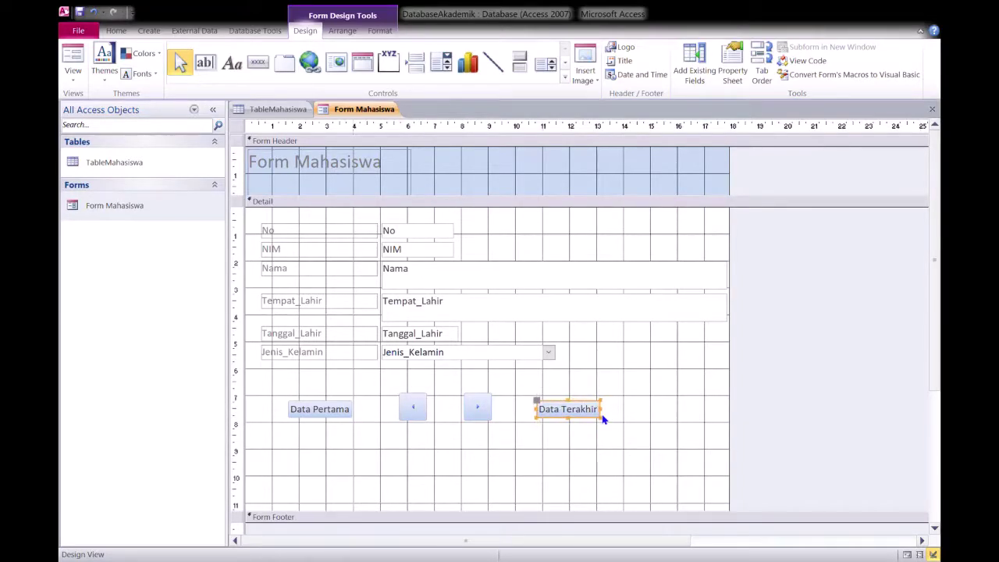
left_click(605, 457)
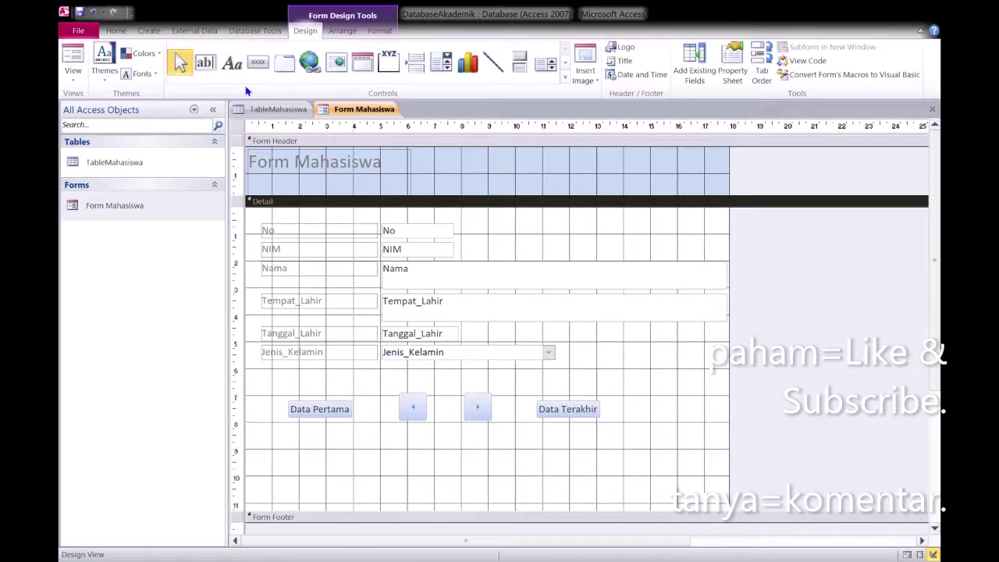
Add a command button captioned "Simpan" directly below the Data Pertama button.
left_click(257, 64)
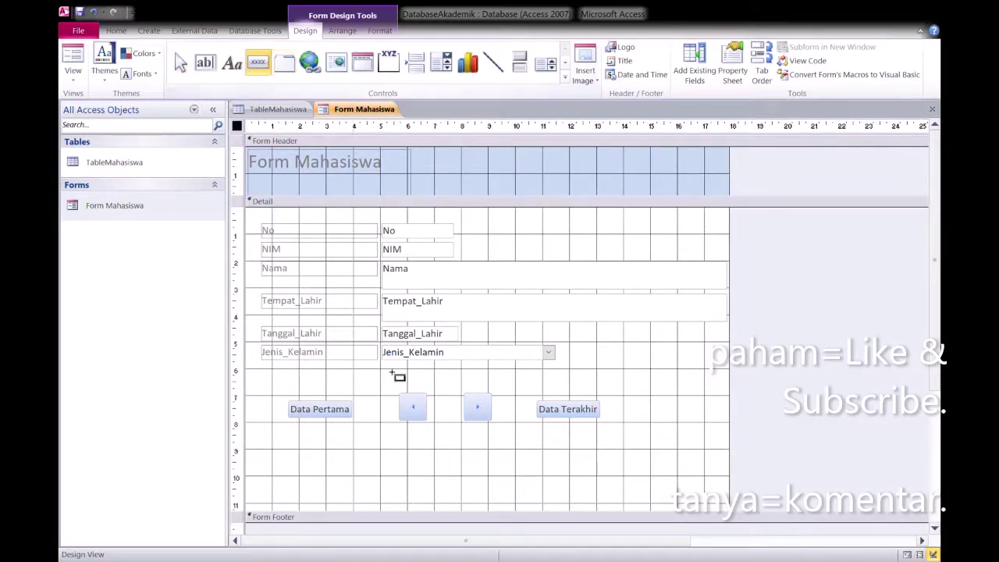
left_click(309, 434)
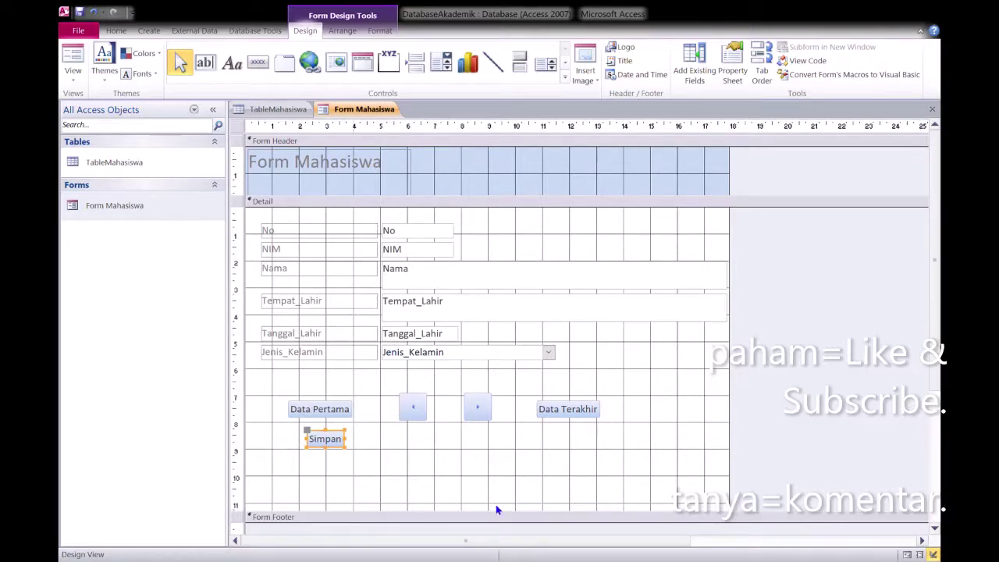
Move the Simpan button right and down so it sits at about 9 on the vertical ruler, just short of the left-arrow button's column.
key("Right")
key("Right")
key("Right")
key("Right")
key("Right")
key("Right")
key("Down")
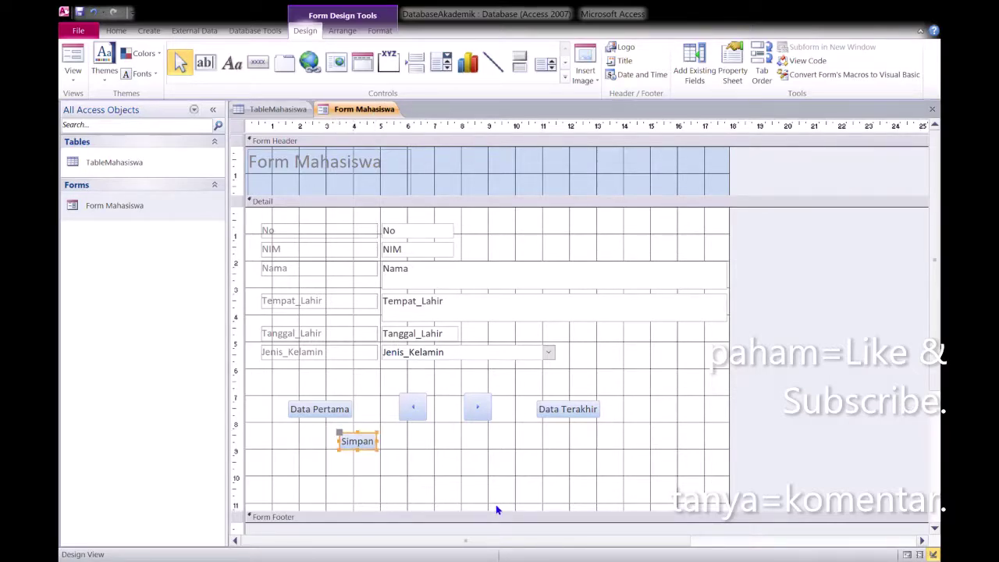
key("Down")
key("Down")
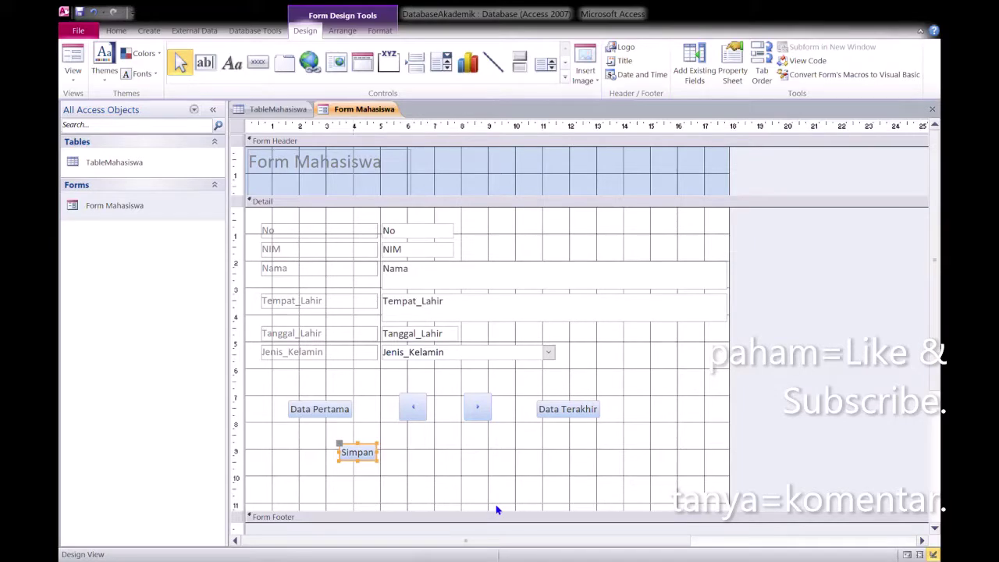
key("Up")
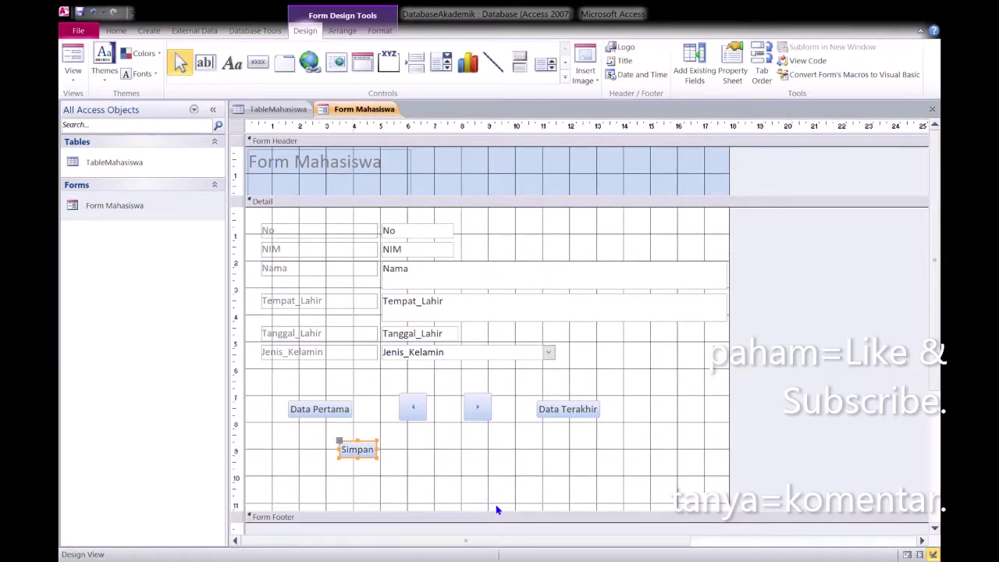
left_click(445, 477)
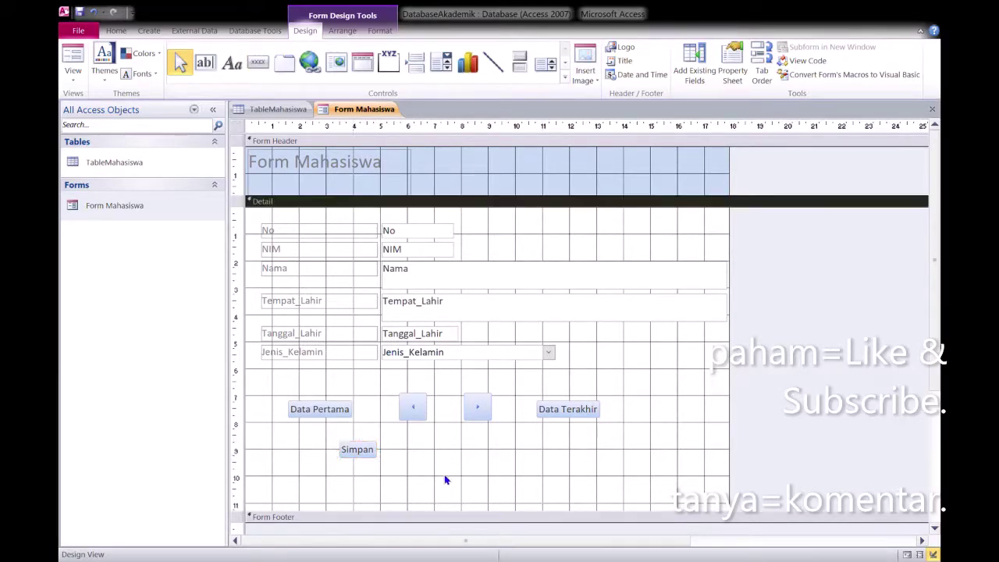
Add a command button captioned "Hapus" beside Simpan, directly below the left-arrow button.
left_click(257, 62)
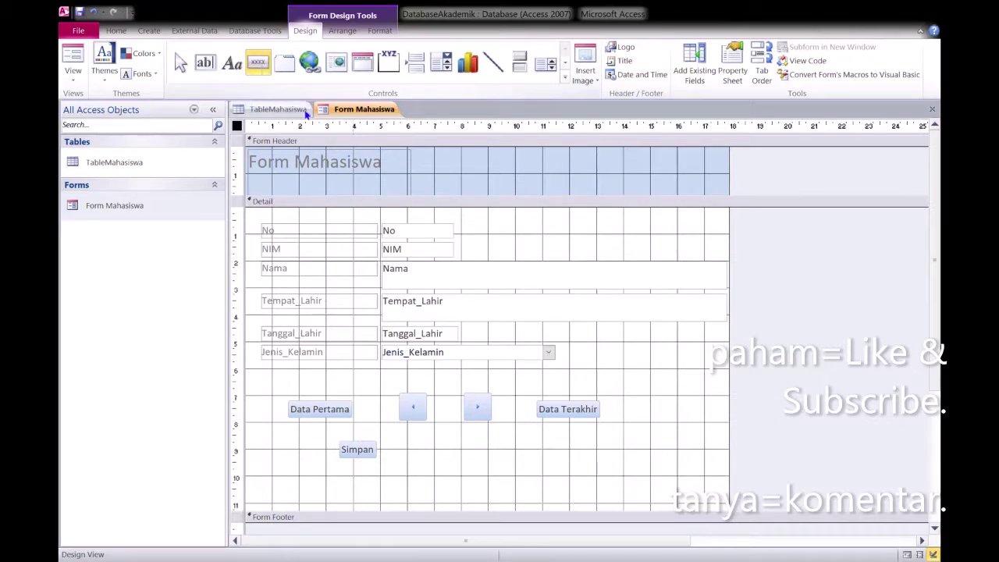
left_click(399, 443)
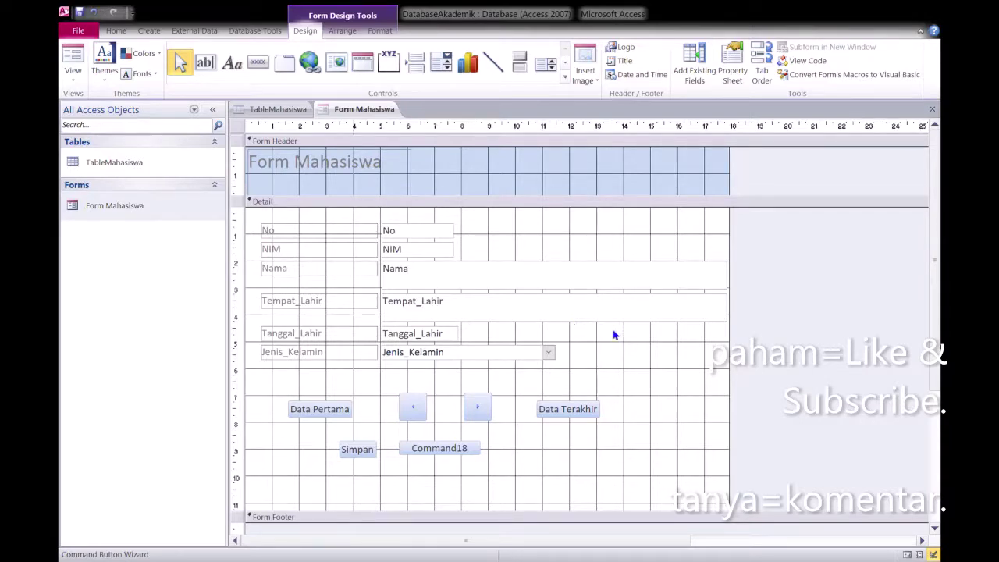
left_click(483, 478)
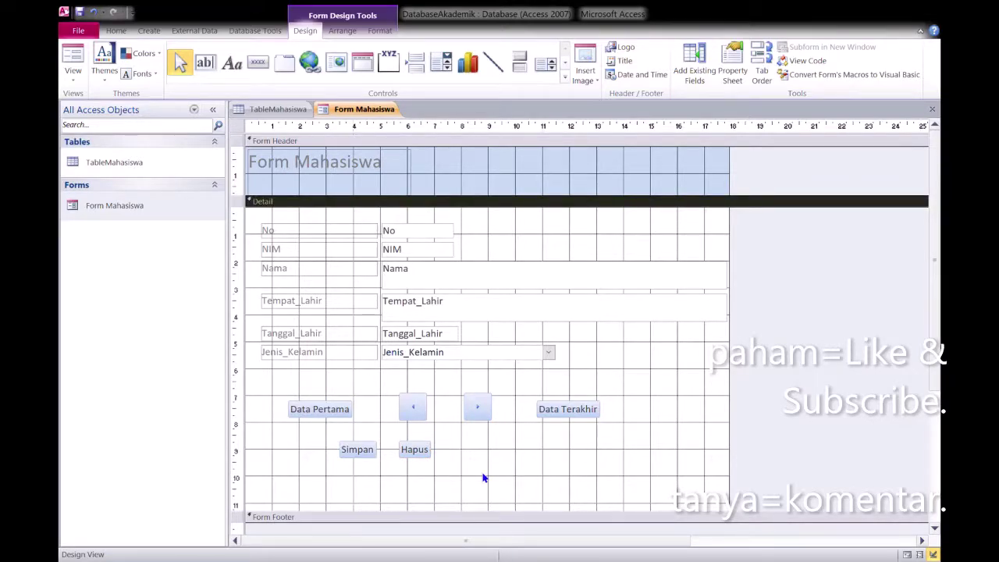
Add a command button captioned "Cetak" beside Hapus, directly below the right-arrow button.
left_click(259, 67)
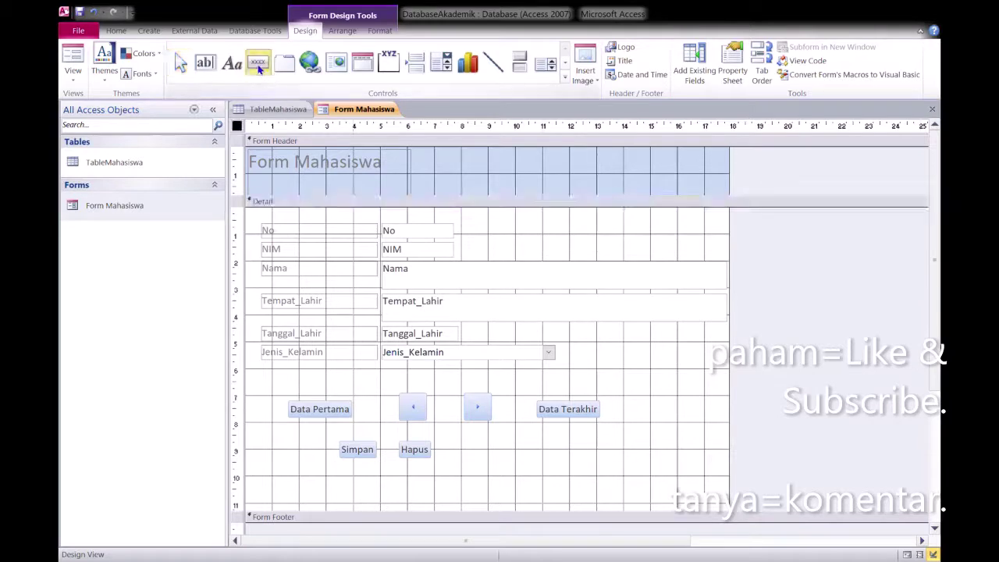
left_click(465, 442)
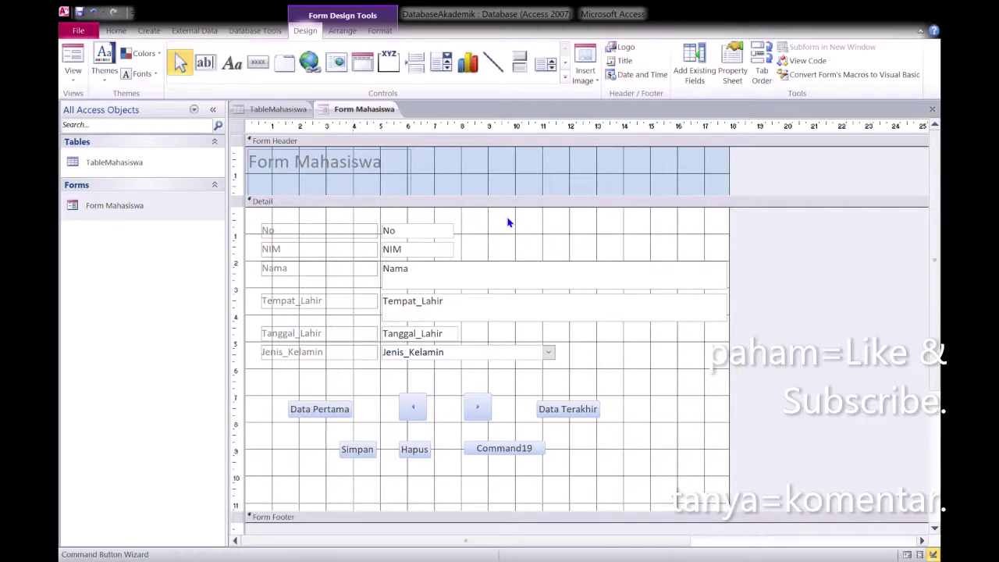
left_click(591, 461)
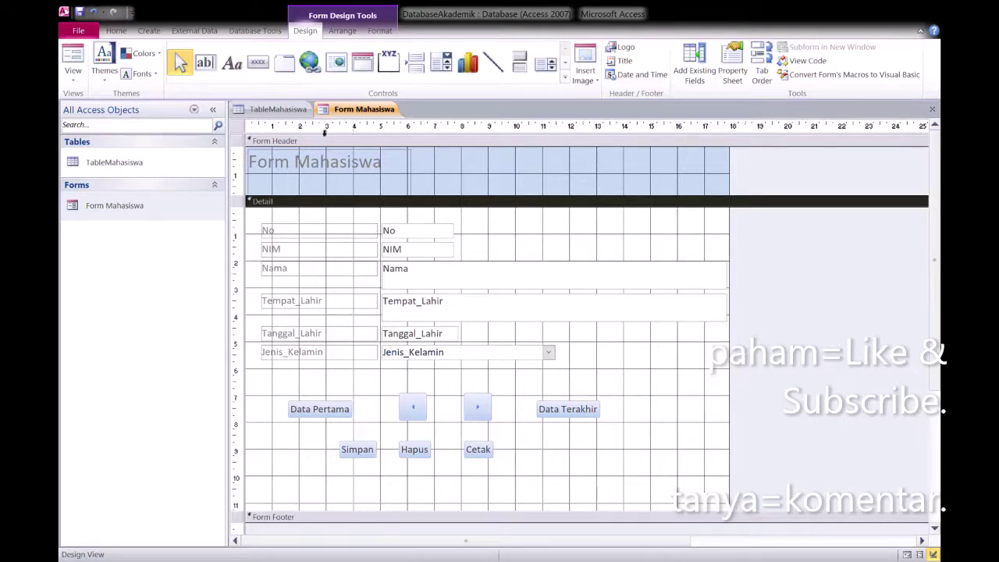
Add a command button with the red cross picture at the end of the row, to the right of Cetak.
left_click(258, 61)
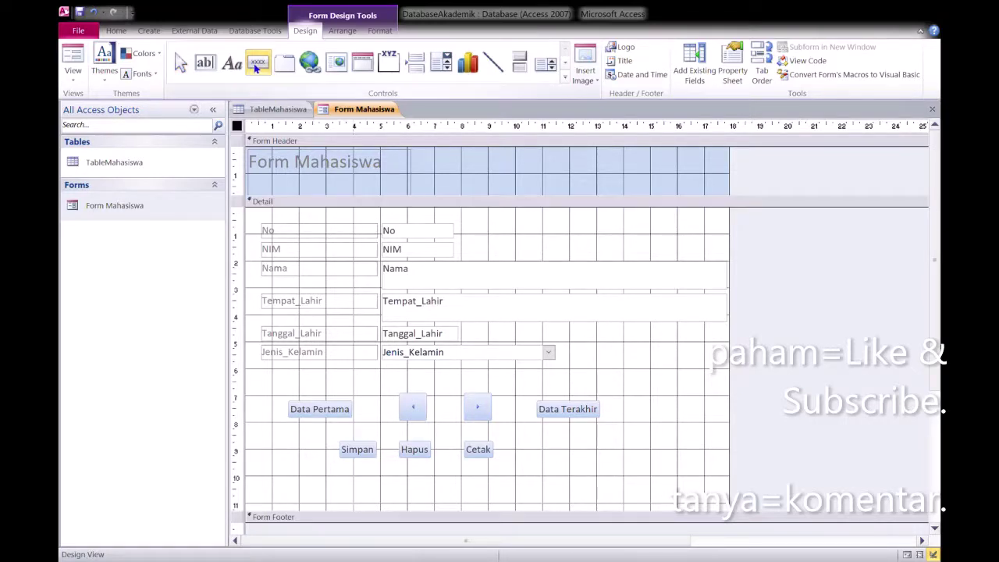
left_click(531, 440)
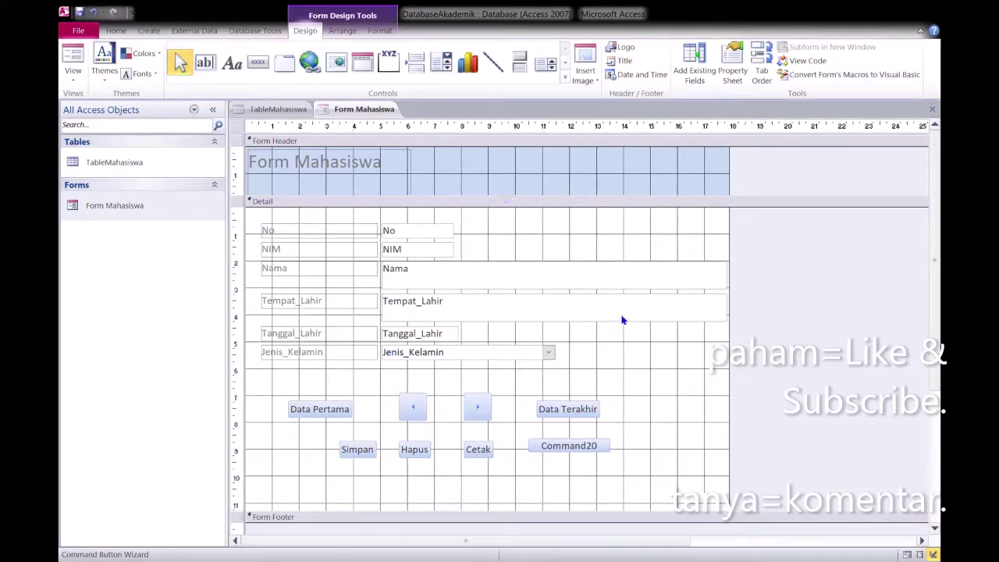
left_click(663, 435)
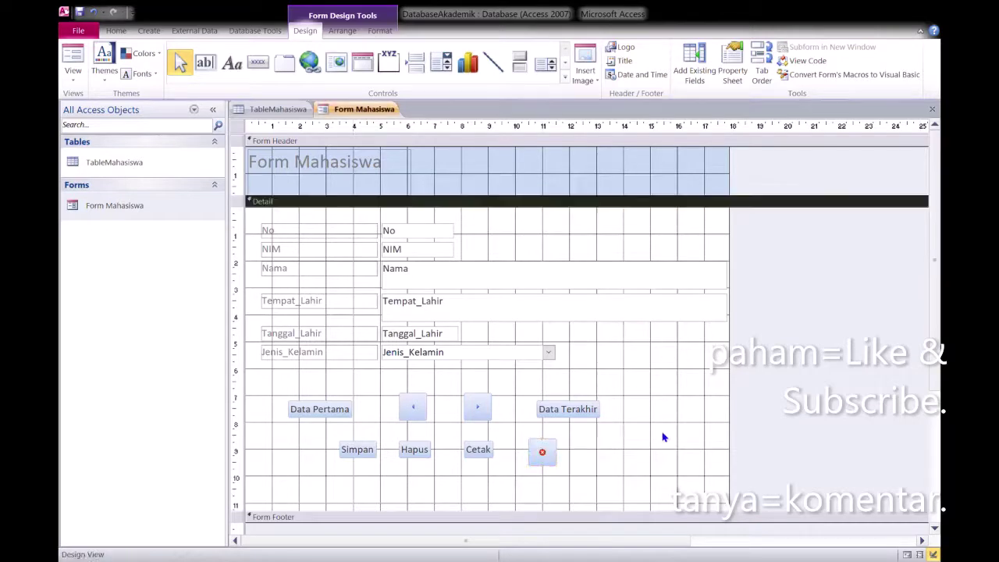
left_click(550, 456)
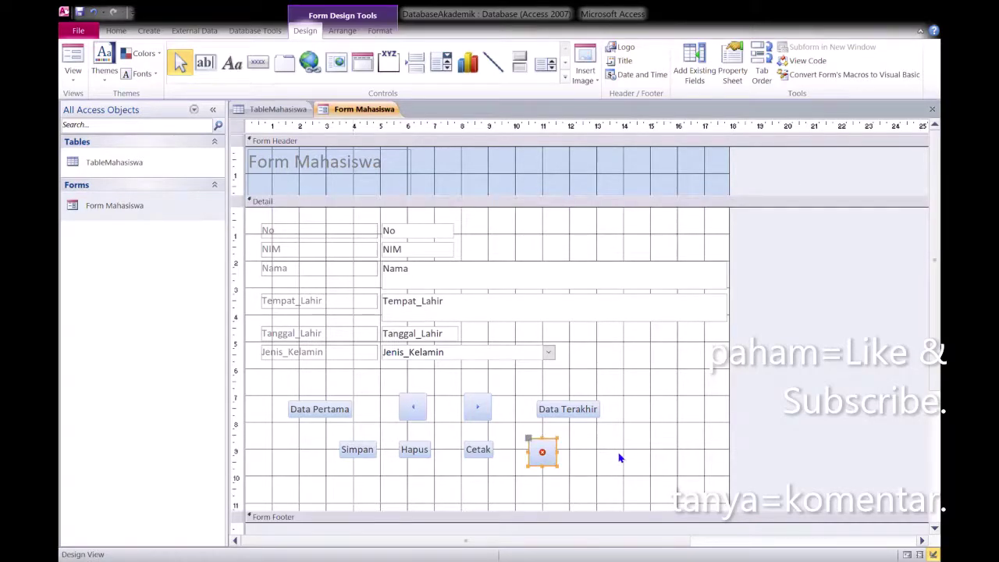
Show the form in Form View and test the right-arrow, left-arrow, Data Pertama and Data Terakhir buttons.
left_click(655, 467)
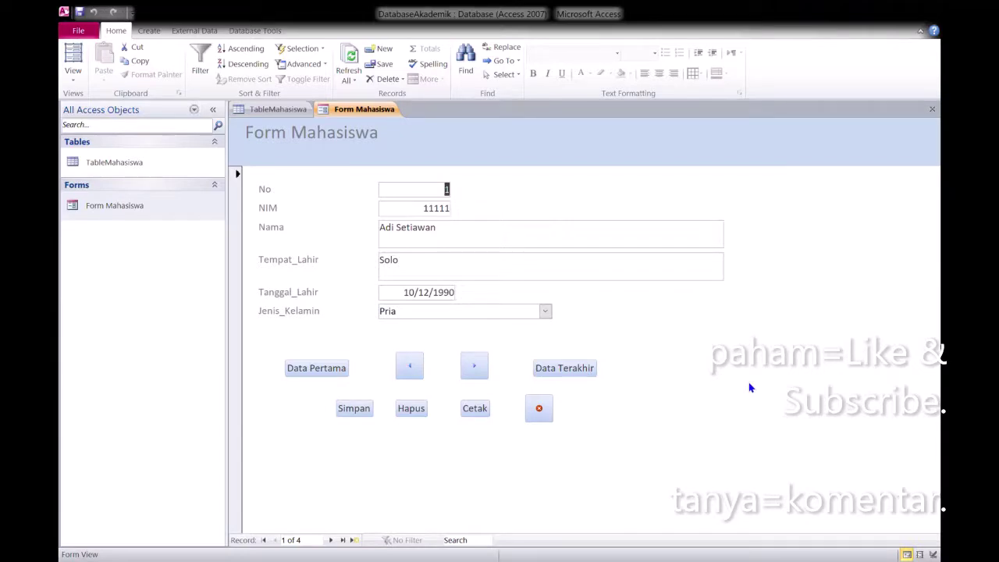
left_click(475, 367)
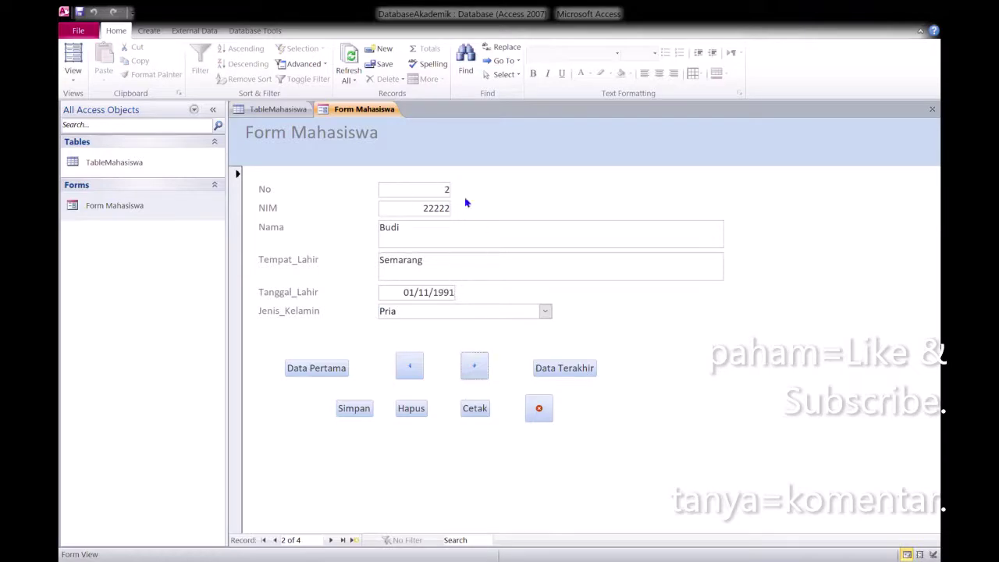
left_click(476, 367)
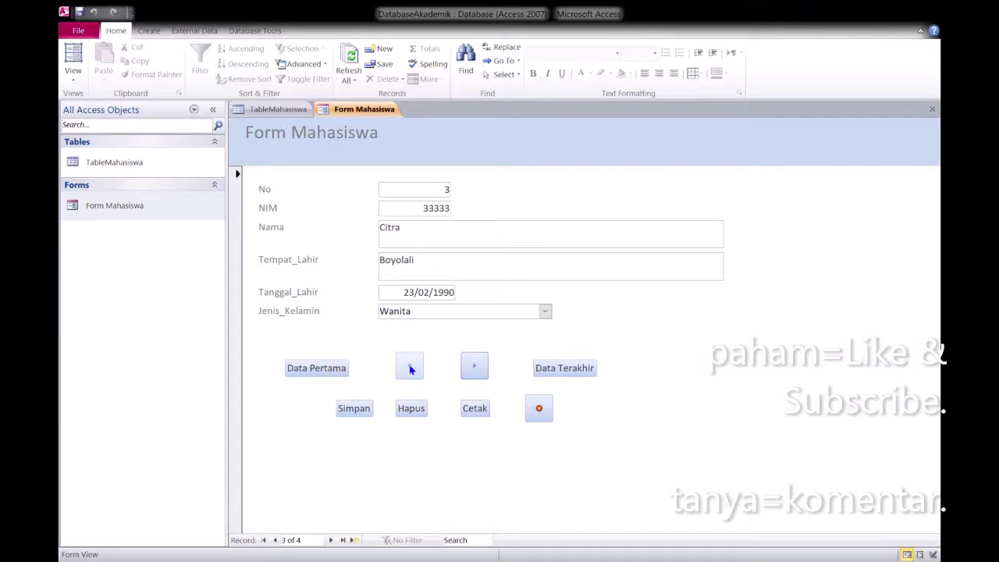
left_click(412, 369)
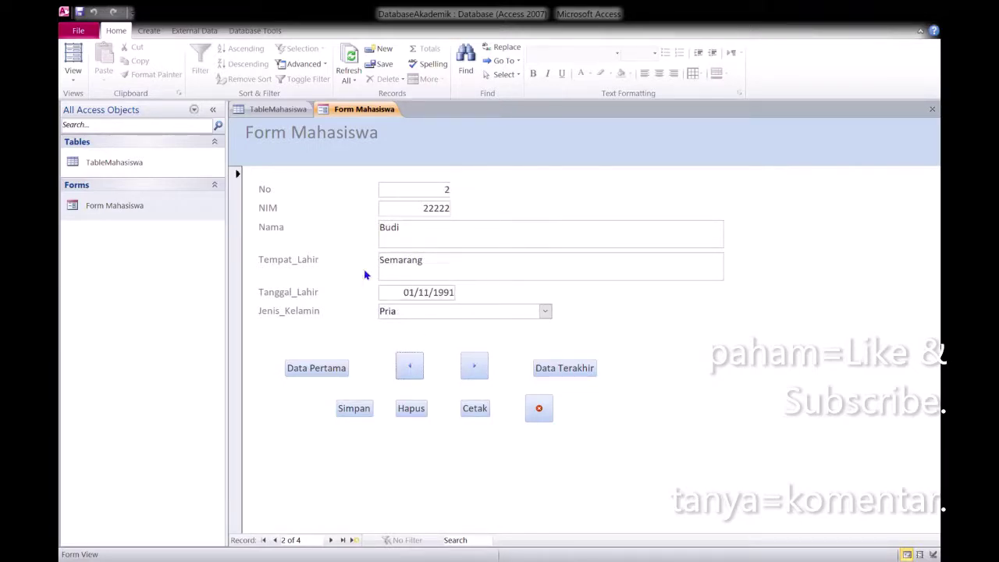
left_click(329, 371)
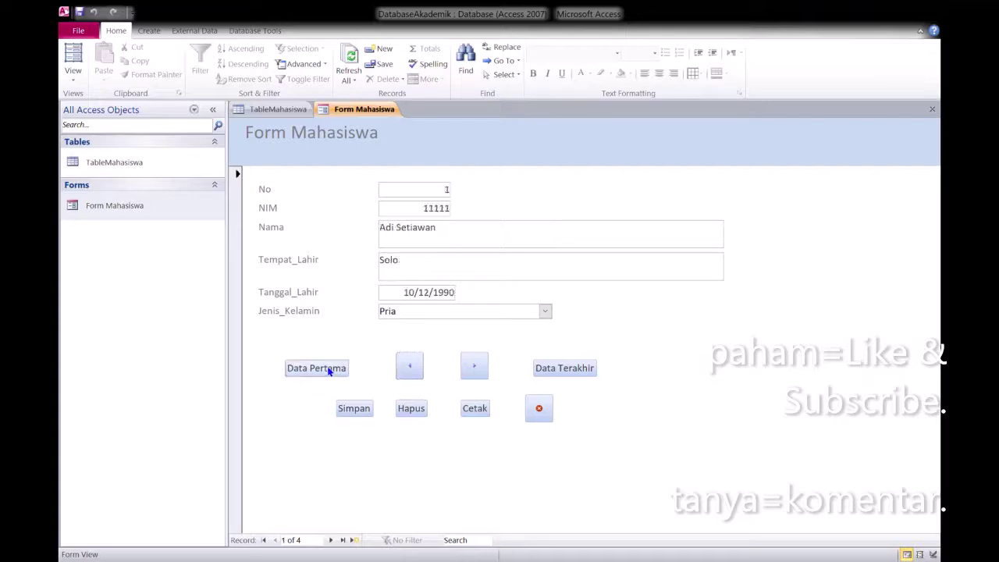
left_click(448, 189)
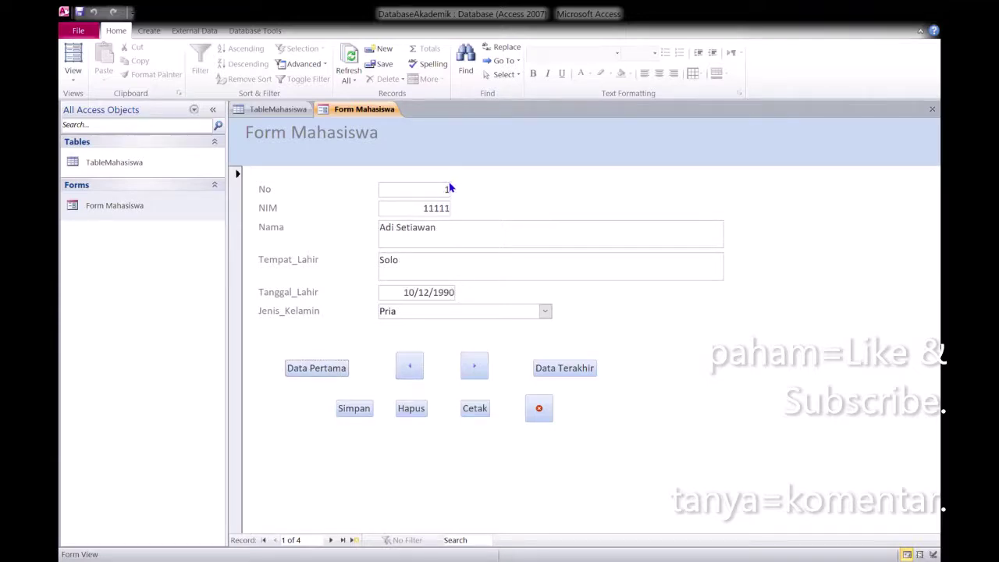
left_click(576, 367)
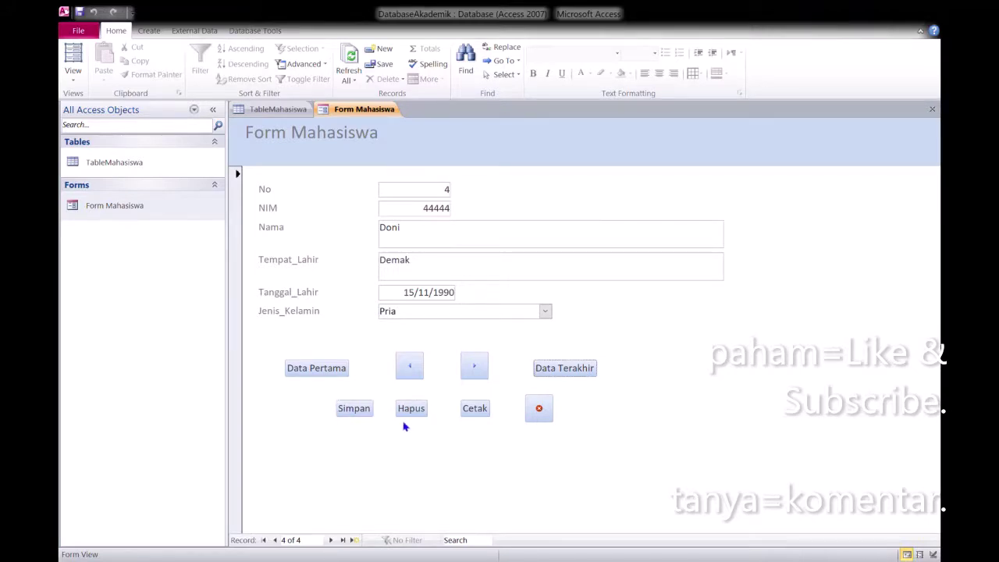
Test the Simpan, Hapus and Cetak buttons on the last record, cancelling the deletion.
left_click(354, 410)
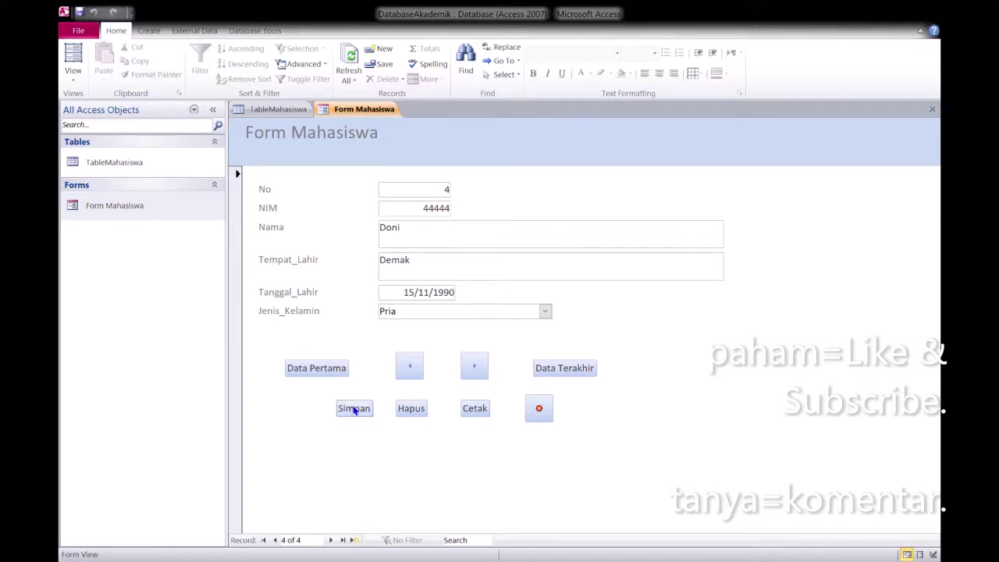
left_click(417, 411)
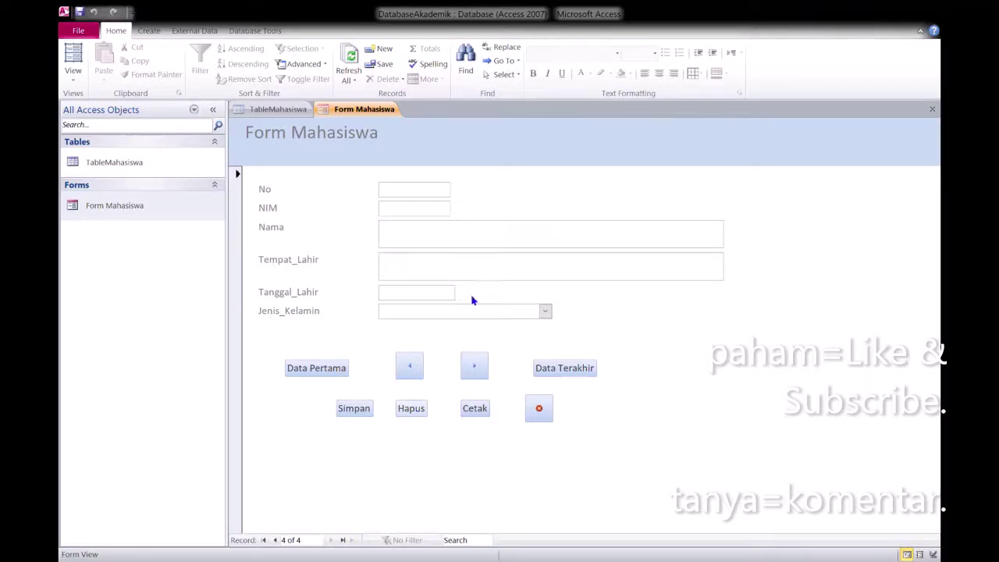
left_click(539, 336)
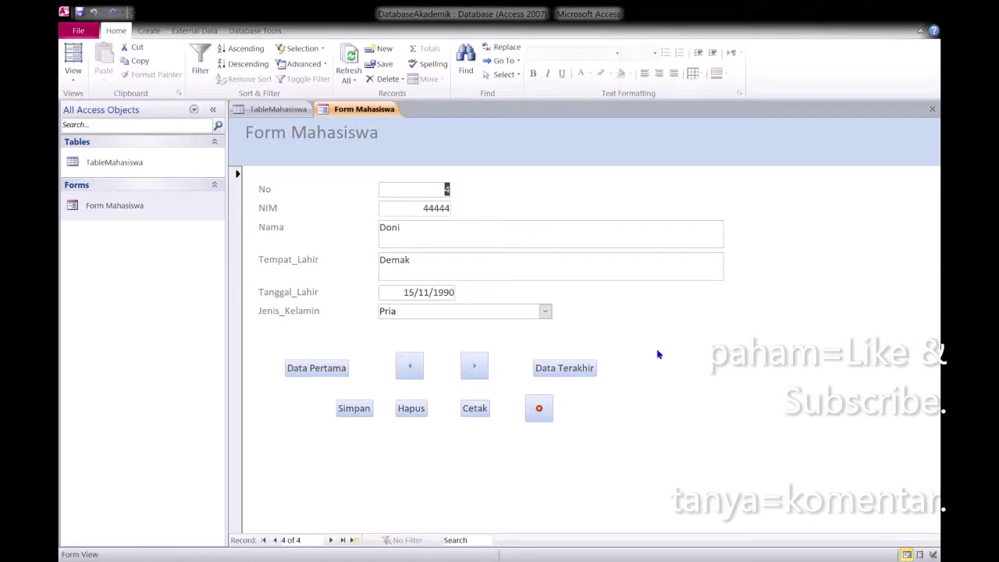
left_click(477, 411)
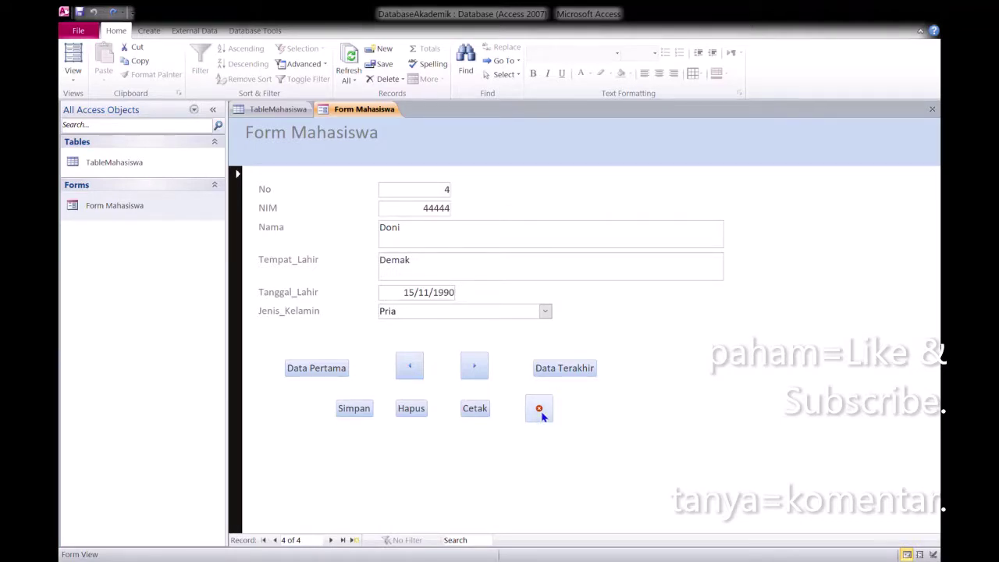
left_click(728, 417)
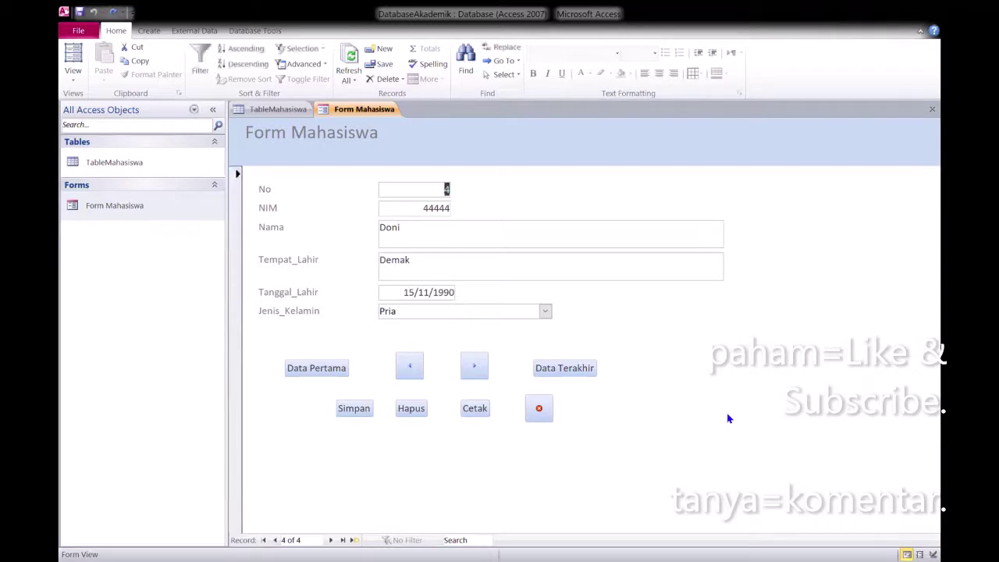